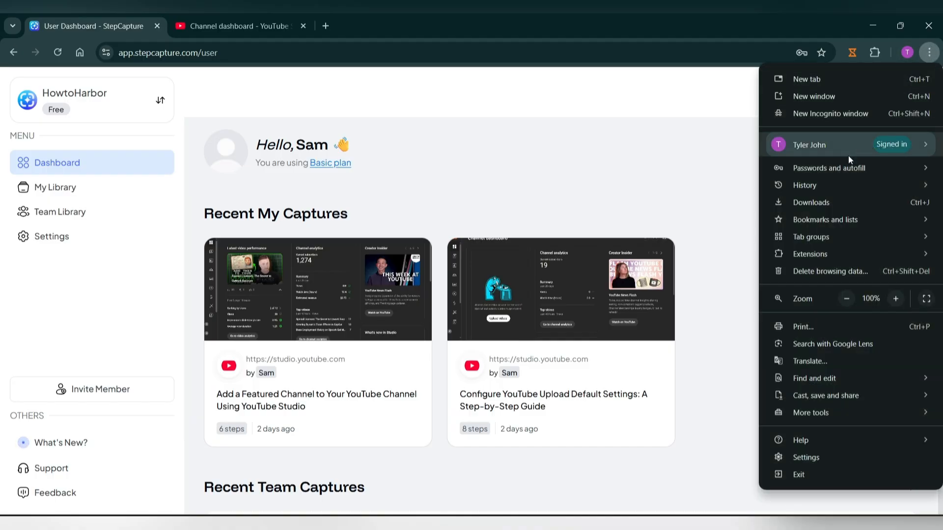
# Visit the Chrome Web Store, search for "stepcapture" and open the listing "StepCapture: Create guides with screenshots in minutes".
pyautogui.moveTo(817, 252)
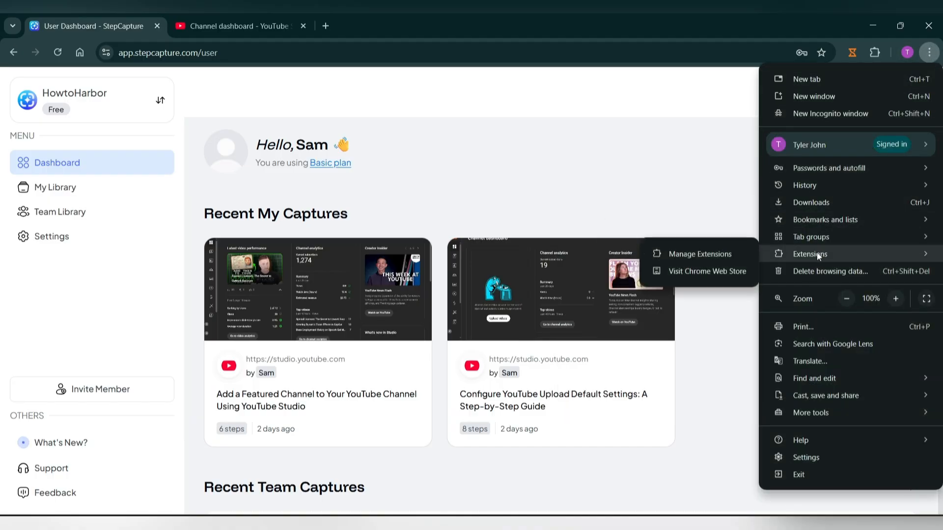
pyautogui.click(712, 274)
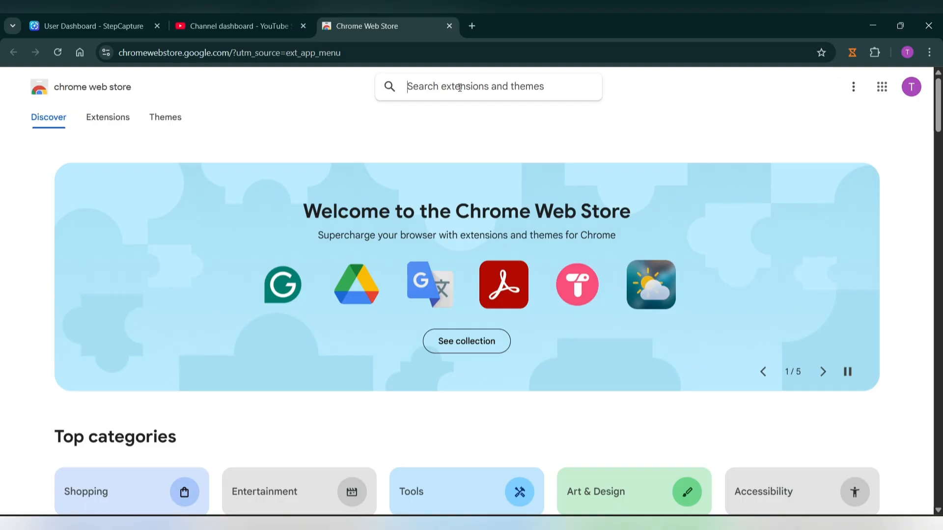
pyautogui.write('stepcapture')
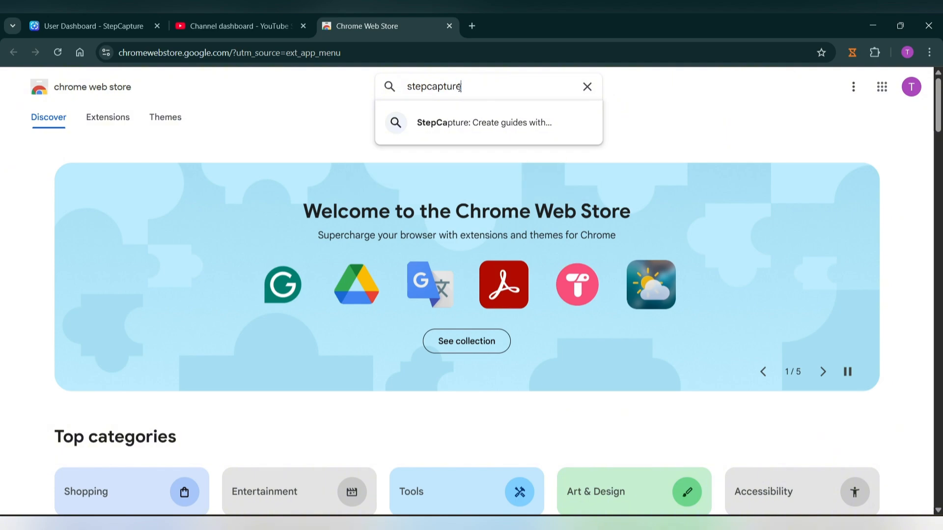
pyautogui.press('Return')
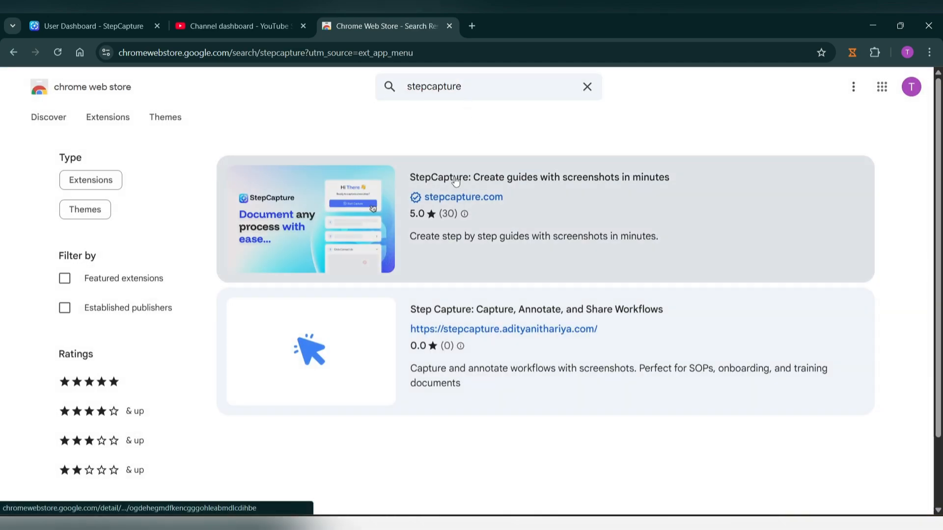
pyautogui.click(454, 180)
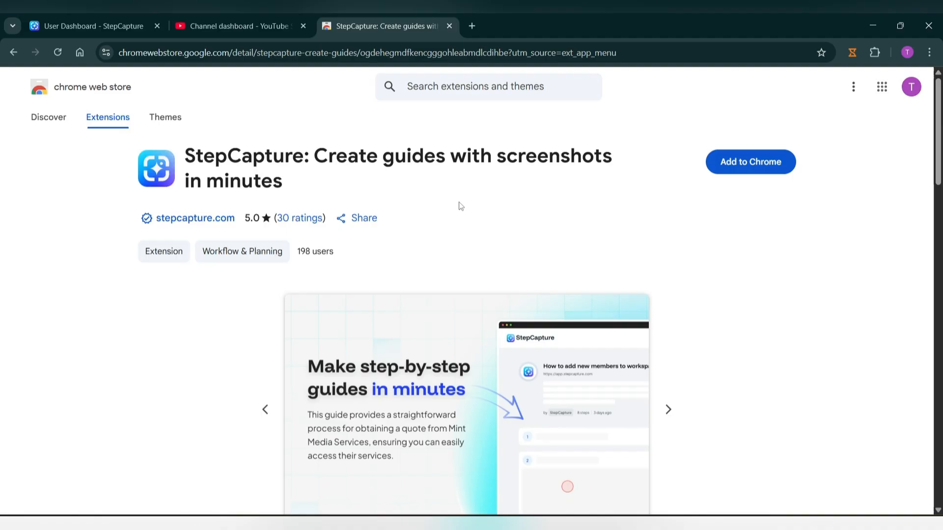
# Add the StepCapture extension to Chrome, keeping only the newly opened StepCapture page and moving it ahead of the other browser tabs.
pyautogui.click(751, 162)
pyautogui.click(513, 169)
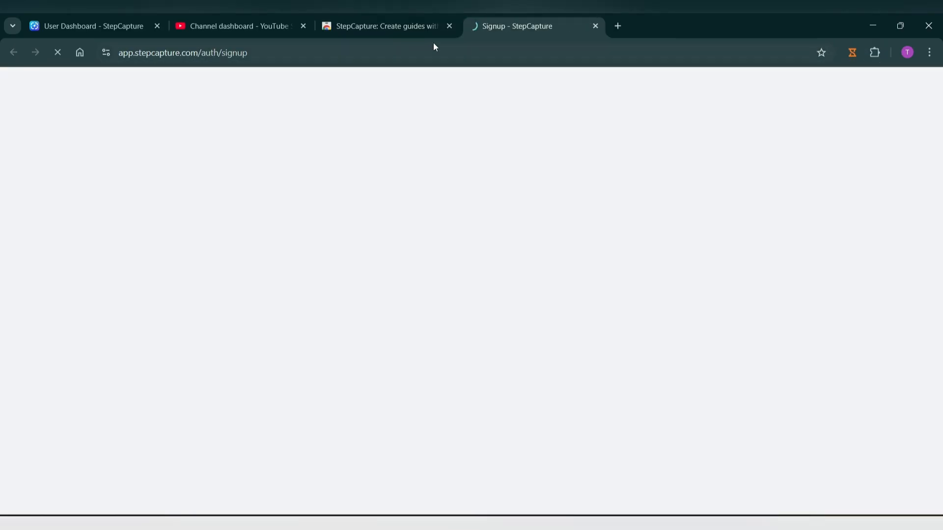
pyautogui.click(158, 26)
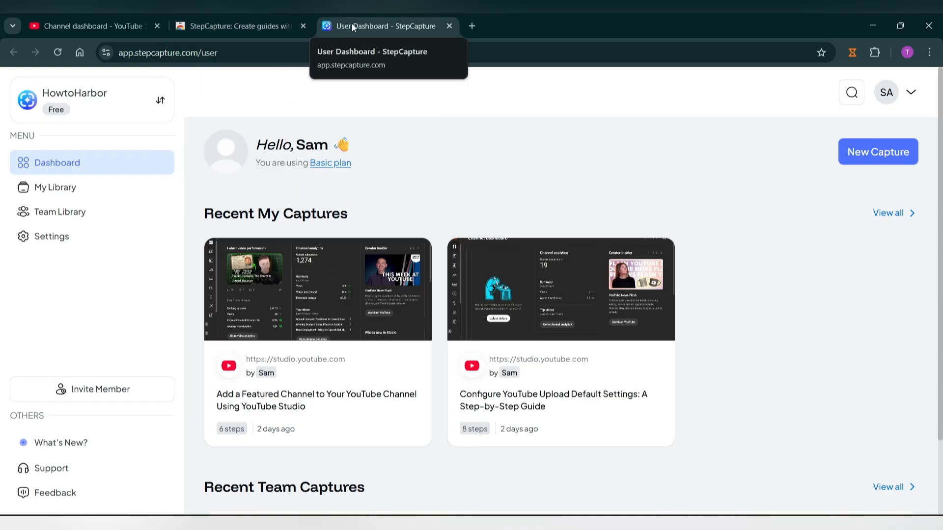
pyautogui.moveTo(352, 24); pyautogui.dragTo(98, 16)
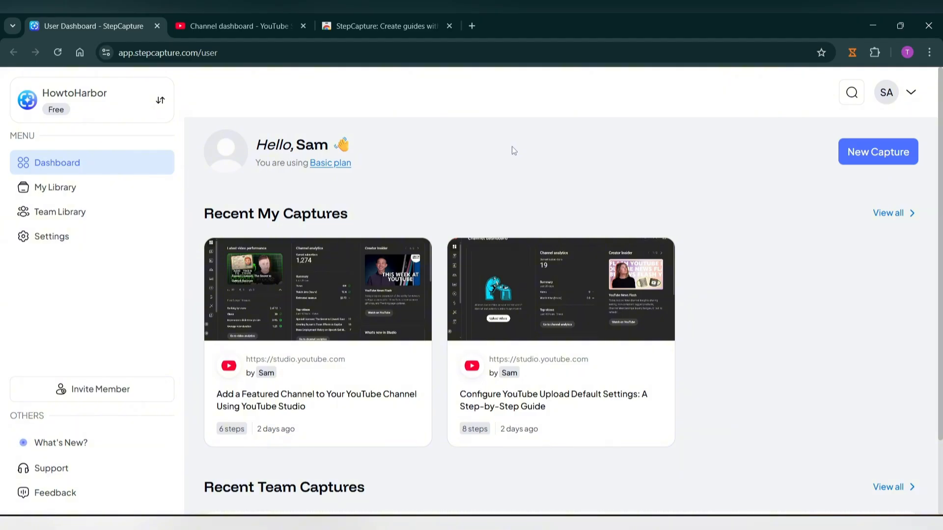
pyautogui.click(866, 154)
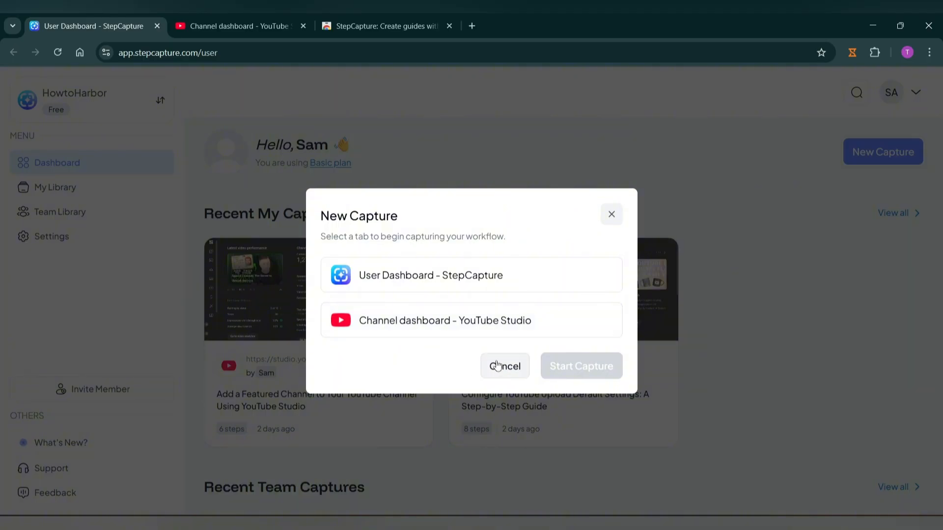
pyautogui.click(489, 329)
pyautogui.click(581, 366)
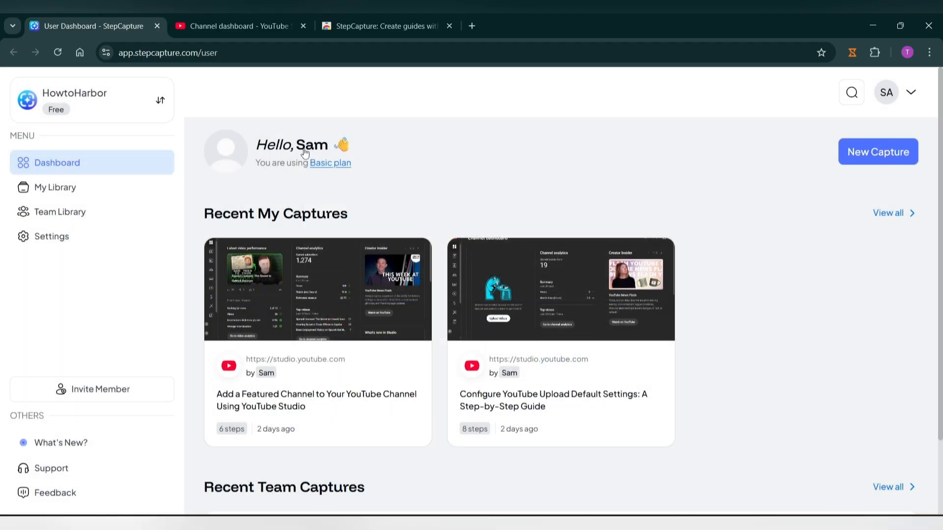
# Switch to the YouTube Studio channel dashboard and pin the StepCapture extension in the browser.
pyautogui.click(249, 22)
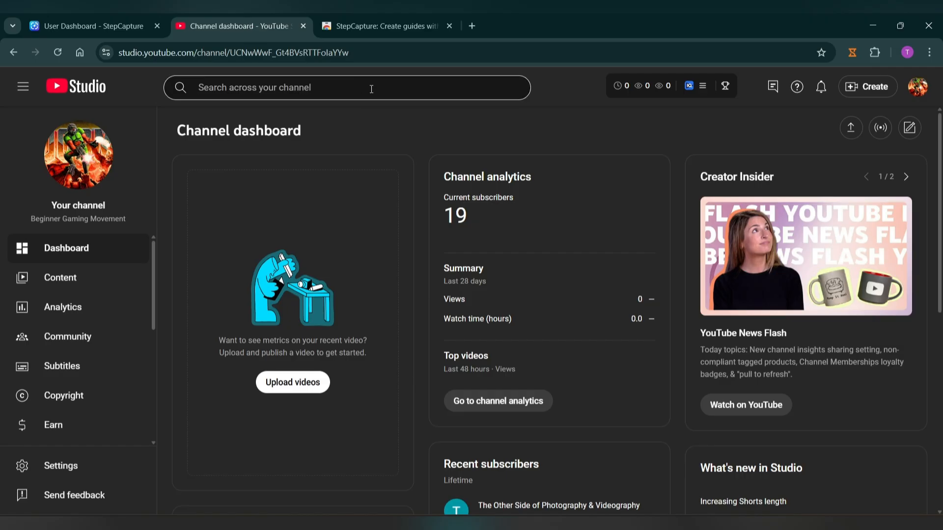
pyautogui.click(876, 54)
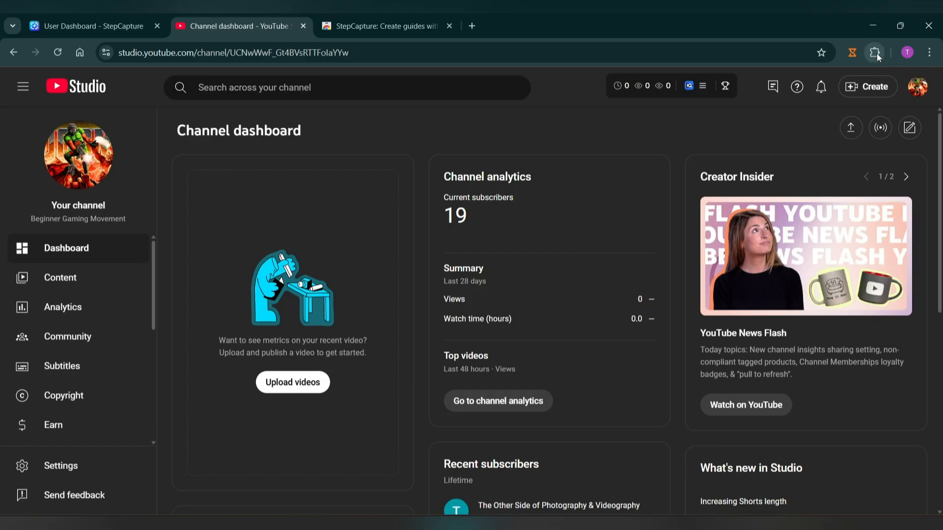
pyautogui.click(823, 221)
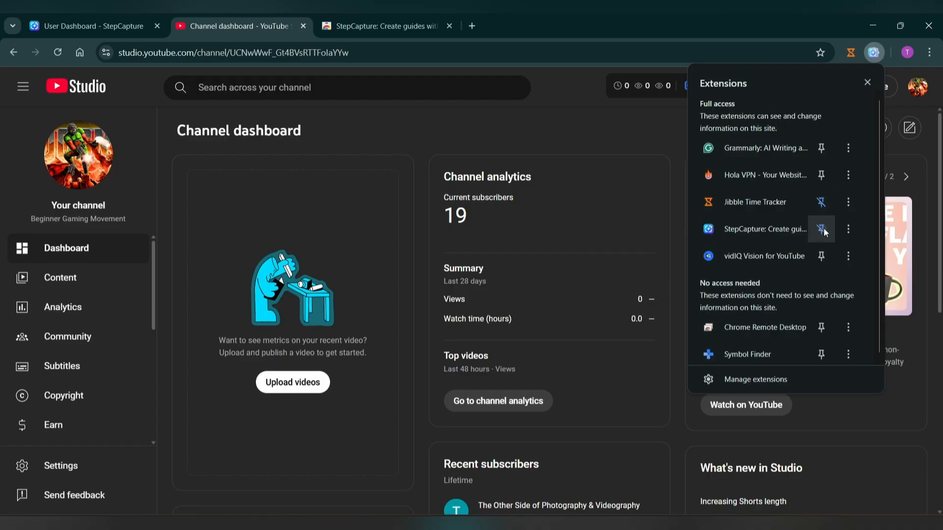
pyautogui.click(876, 53)
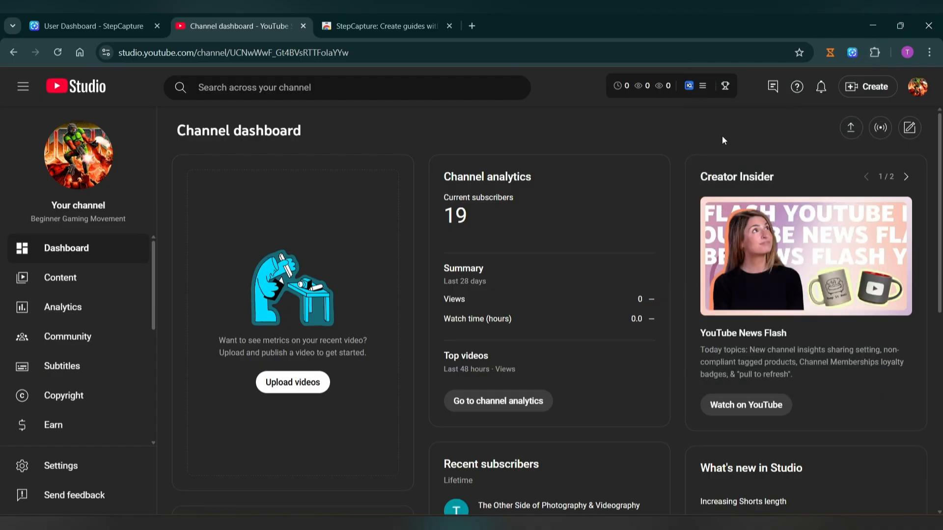
# Open the StepCapture extension and change its click indicator style from the circle to the rectangular outline.
pyautogui.click(852, 54)
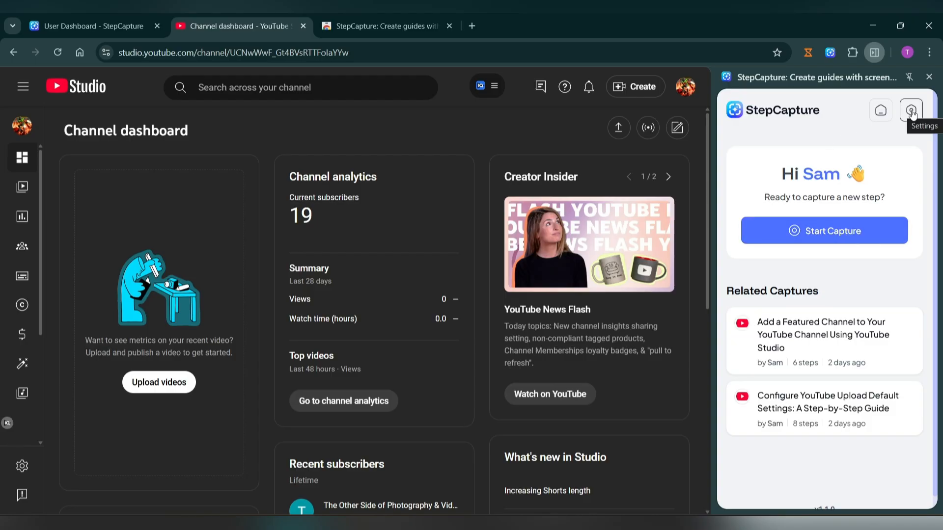
pyautogui.click(911, 113)
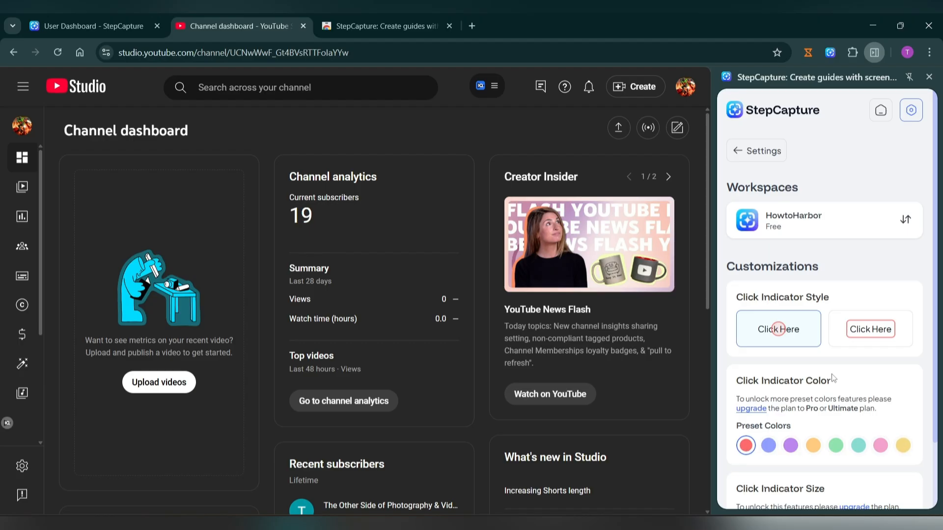
pyautogui.scroll(-2, 833, 379)
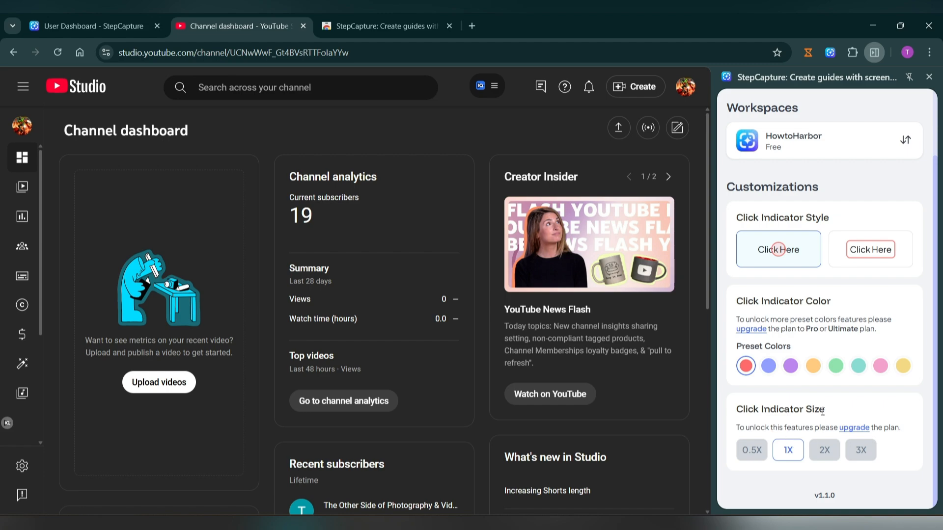
pyautogui.scroll(2, 823, 411)
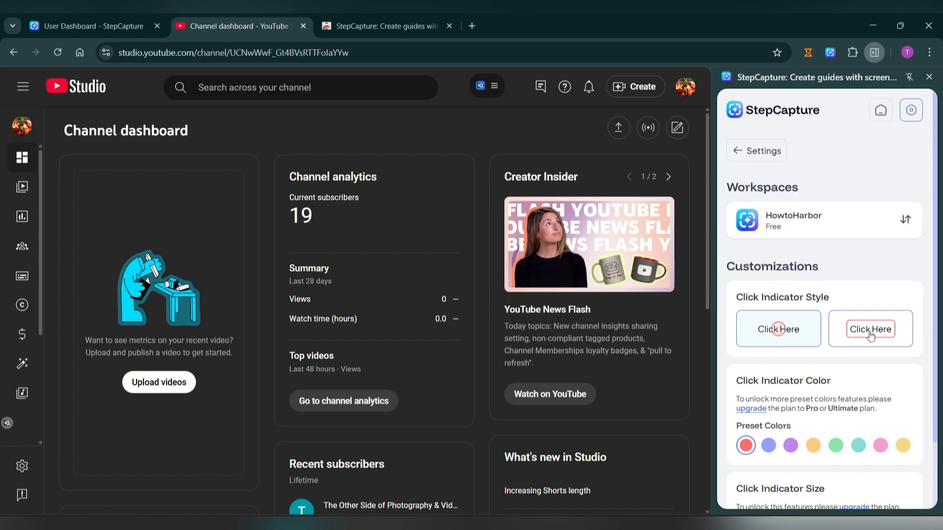
pyautogui.click(871, 336)
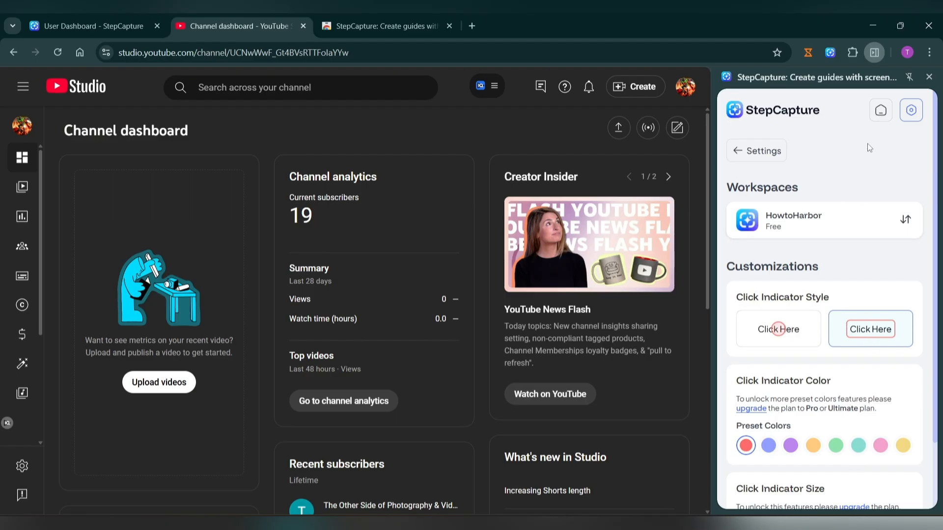
pyautogui.click(764, 151)
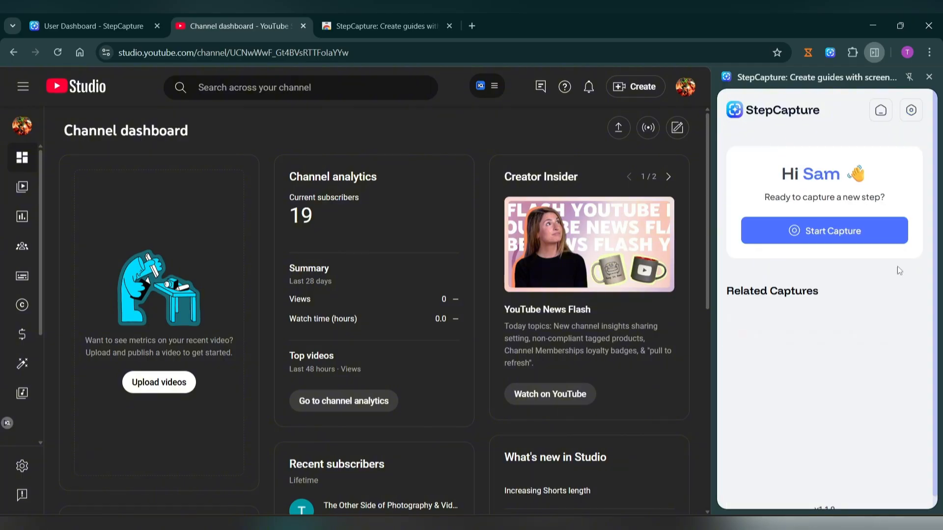
# Start a capture on the YouTube Studio dashboard and open the advanced upload default settings from the expanded channel menu.
pyautogui.click(833, 231)
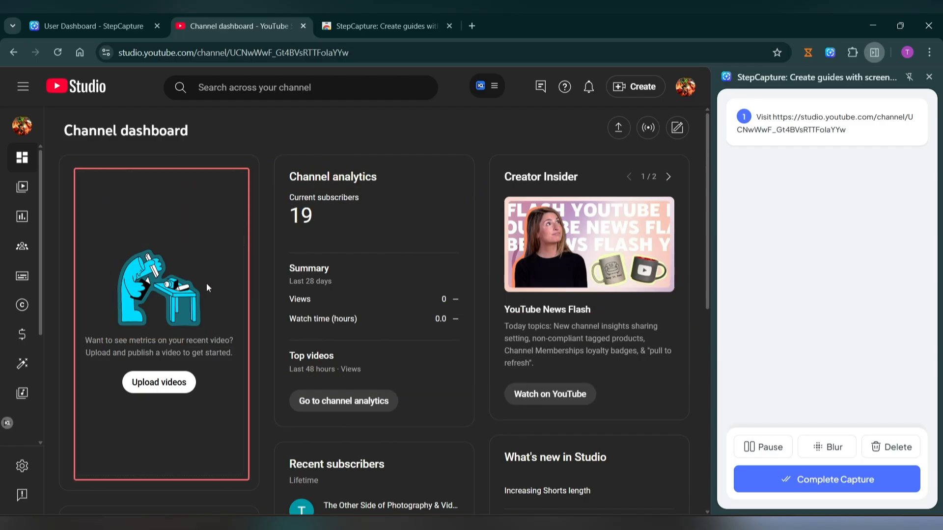
pyautogui.click(23, 89)
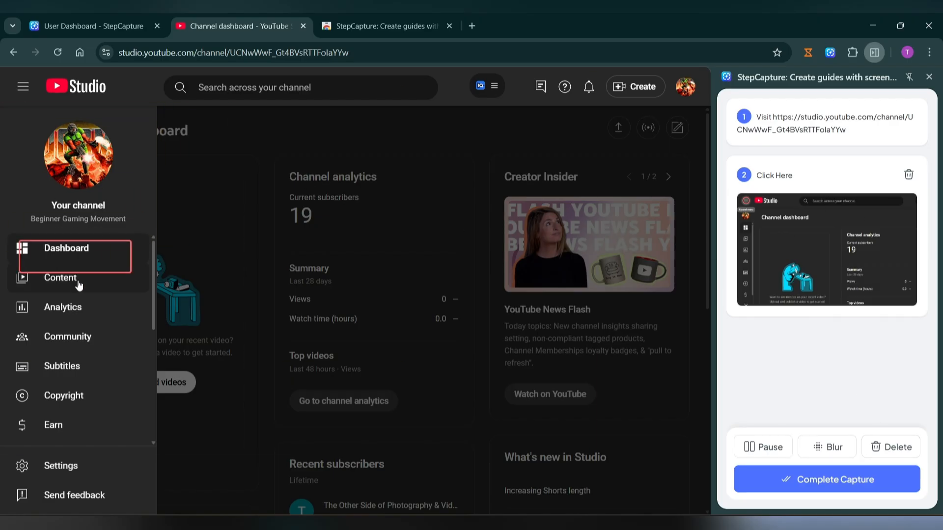
pyautogui.scroll(-3, 68, 363)
pyautogui.scroll(-3, 69, 366)
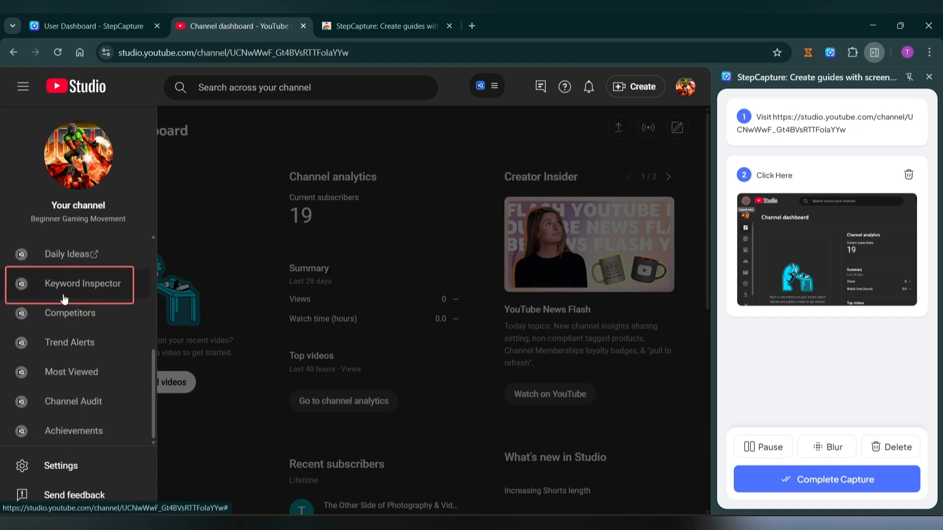
pyautogui.click(70, 466)
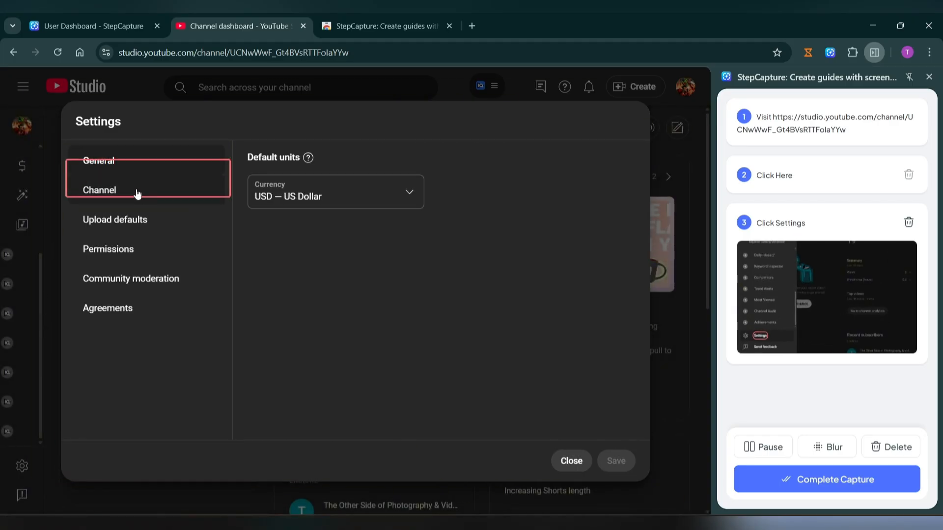
pyautogui.click(121, 226)
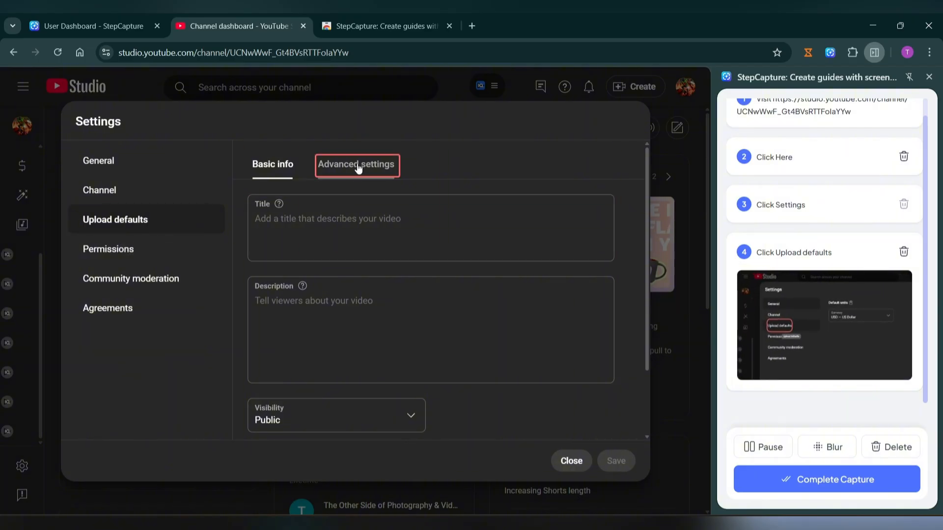
pyautogui.click(358, 168)
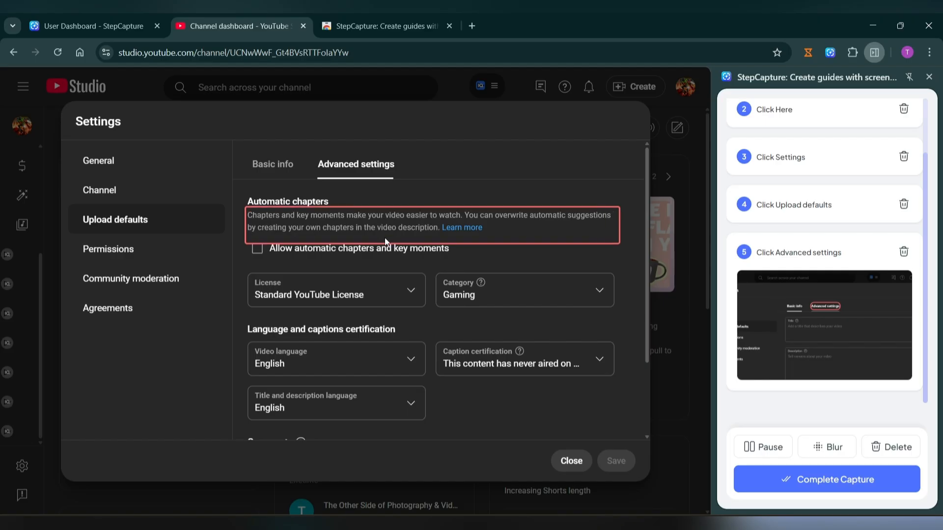
# Set the default upload category to Pets & Animals and save the channel settings.
pyautogui.click(599, 293)
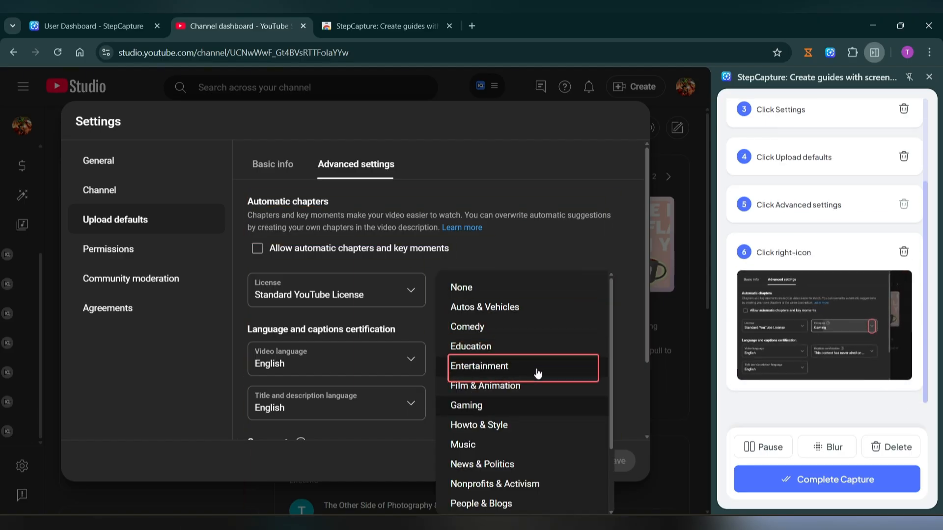
pyautogui.scroll(-2, 536, 413)
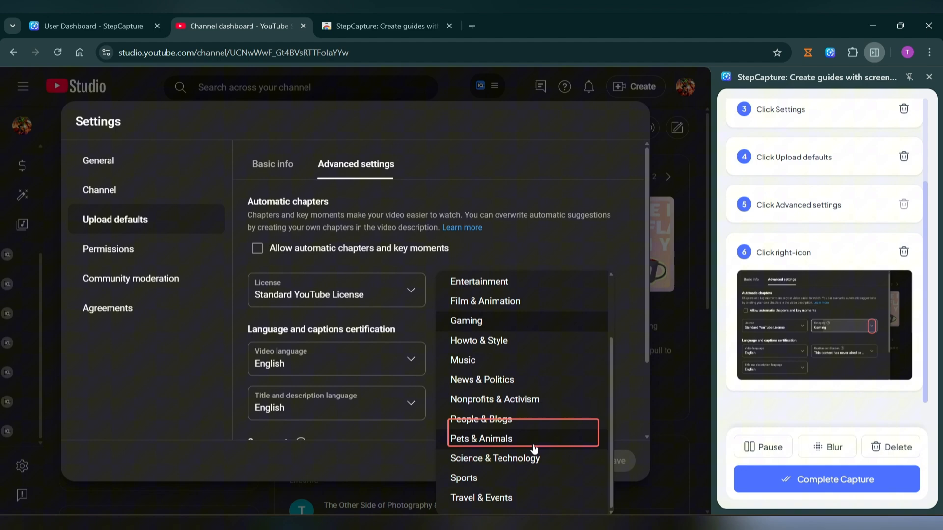
pyautogui.click(505, 443)
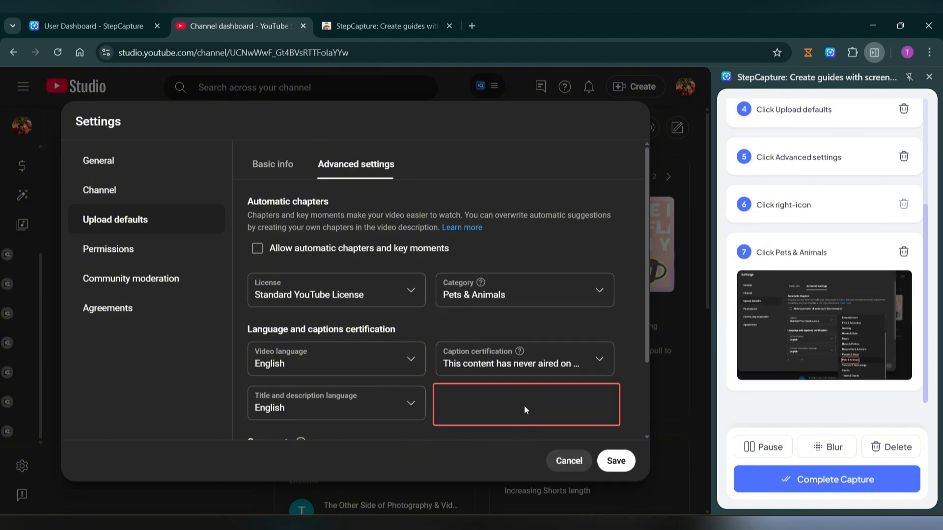
pyautogui.click(615, 460)
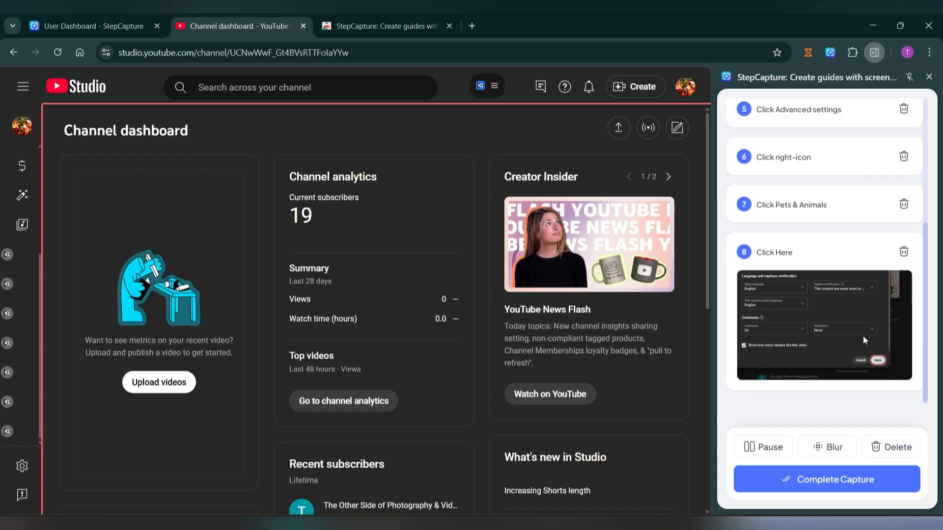
# Check the list of captured steps, complete the capture and look over the beginning of the generated guide.
pyautogui.scroll(5, 795, 272)
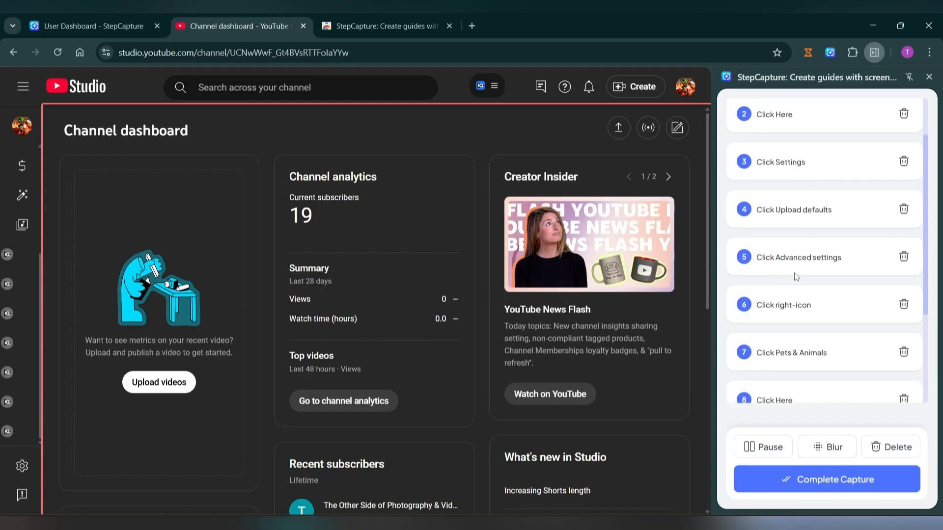
pyautogui.scroll(-5, 786, 191)
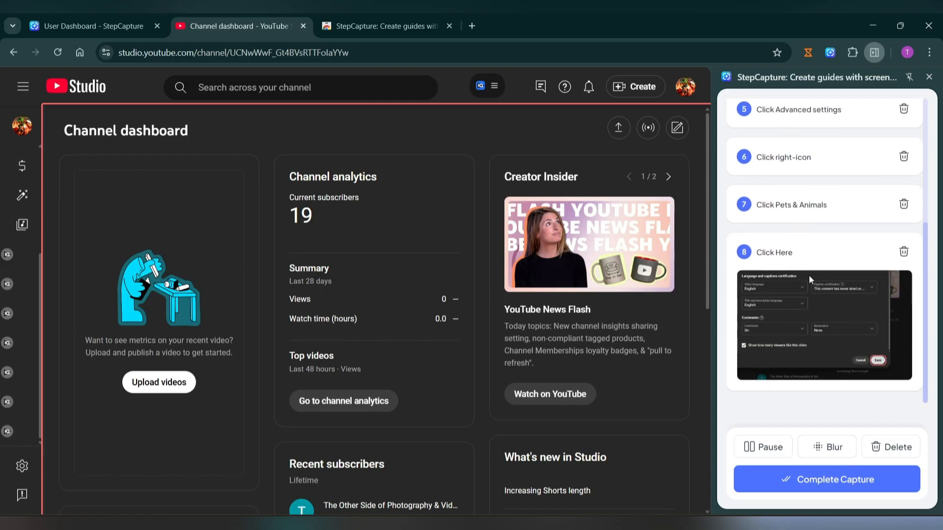
pyautogui.click(831, 486)
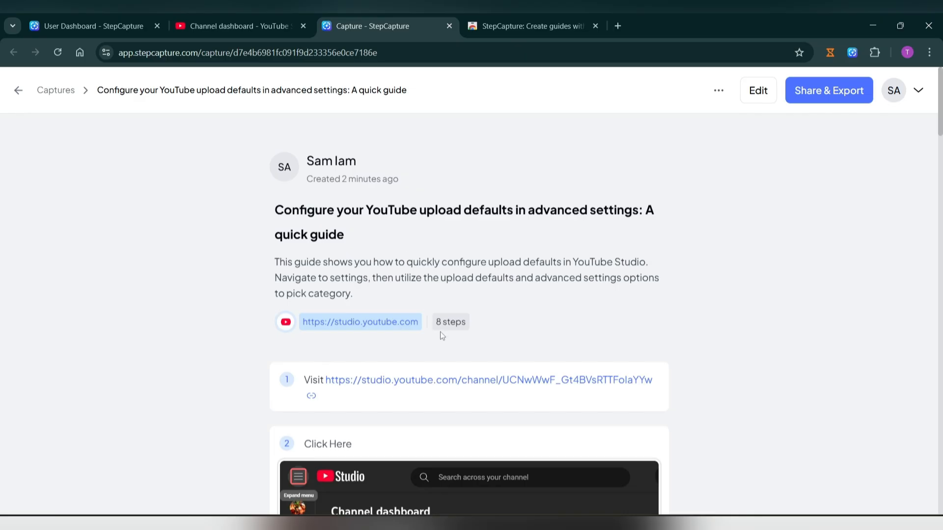
pyautogui.scroll(-2, 441, 336)
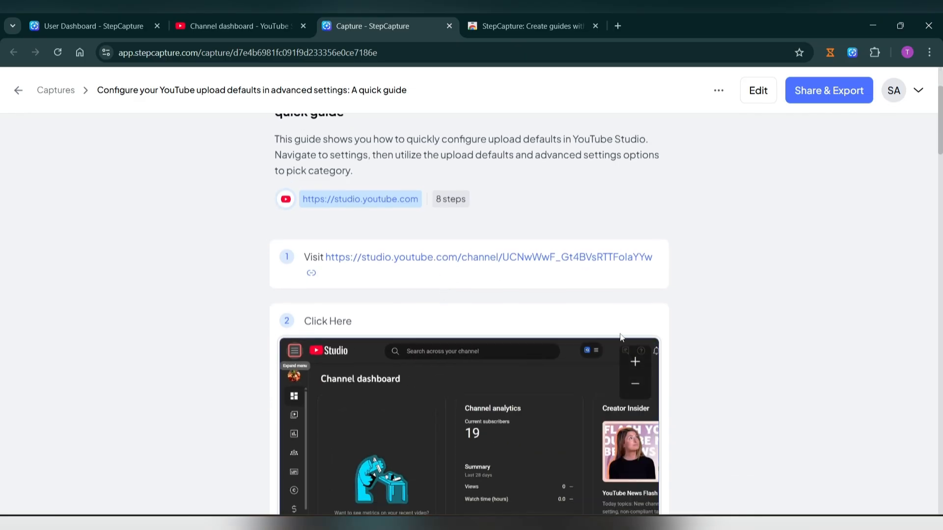
pyautogui.scroll(-1, 744, 333)
pyautogui.scroll(3, 749, 326)
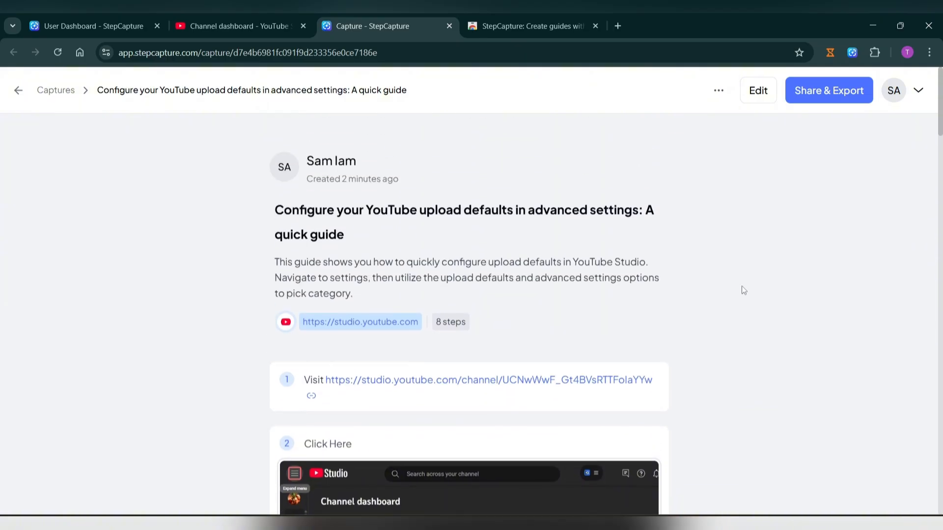
# Open the generated guide for editing and turn on its steps menu.
pyautogui.click(759, 91)
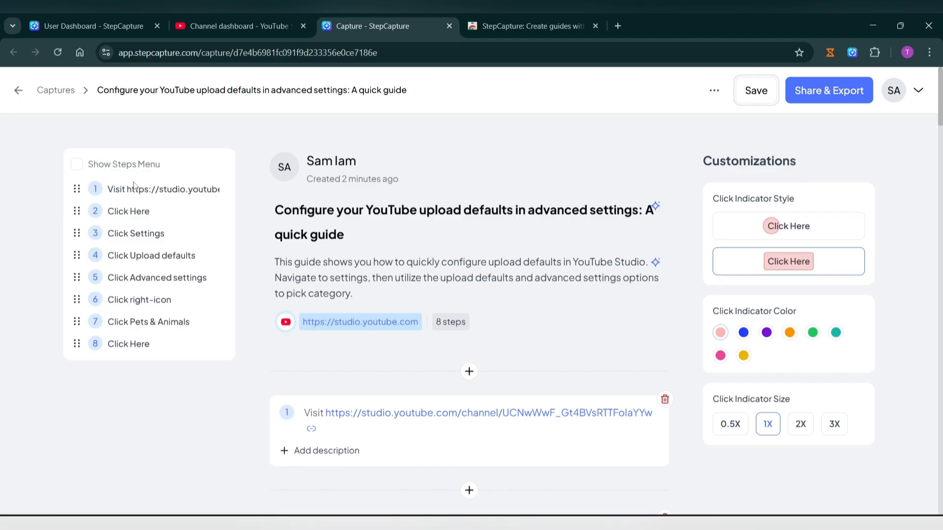
pyautogui.click(76, 164)
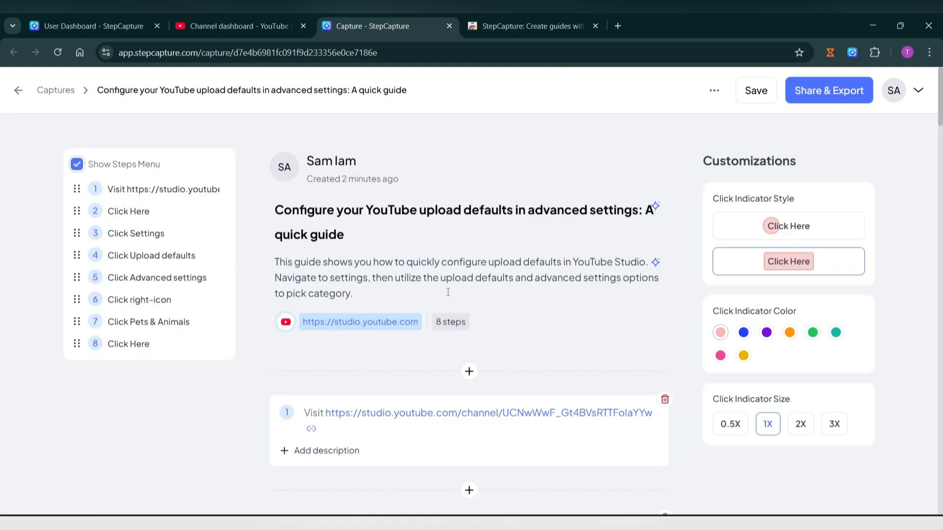
pyautogui.click(382, 233)
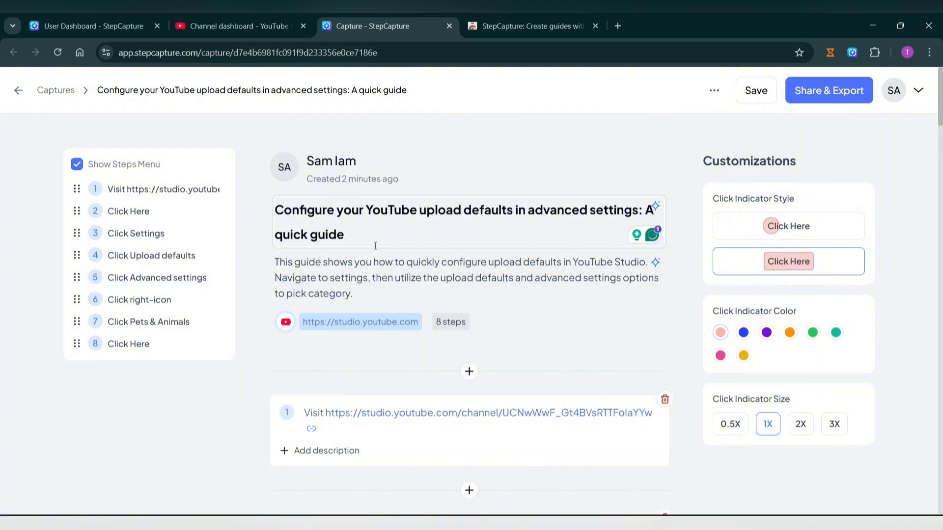
pyautogui.scroll(-1, 436, 287)
pyautogui.scroll(-3, 437, 286)
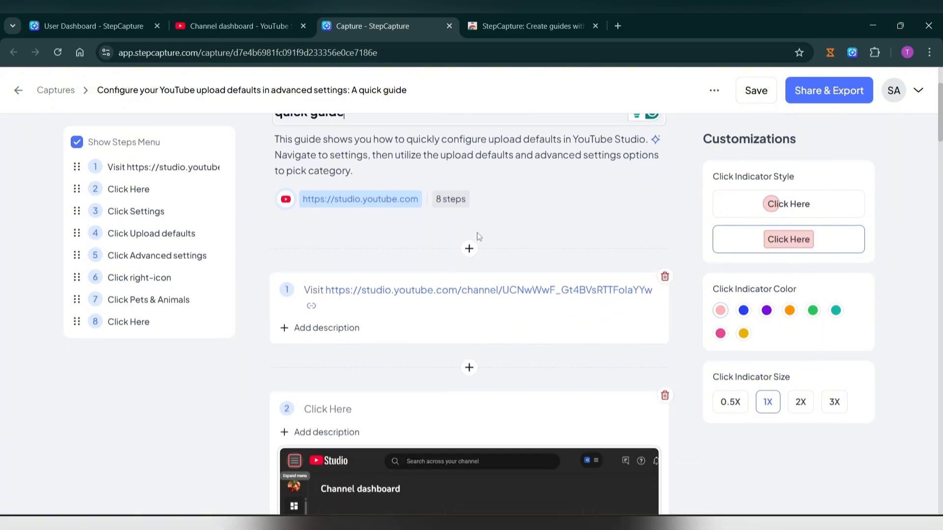
pyautogui.scroll(-2, 659, 271)
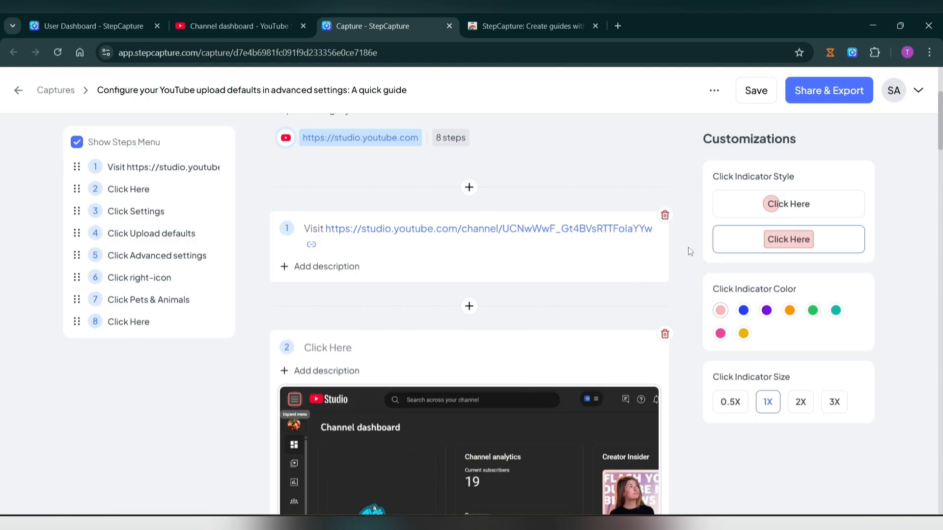
# Rename step 2 of the guide as "Click on Hamburger Menu".
pyautogui.scroll(-3, 687, 248)
pyautogui.scroll(3, 559, 275)
pyautogui.click(468, 187)
pyautogui.scroll(-5, 683, 337)
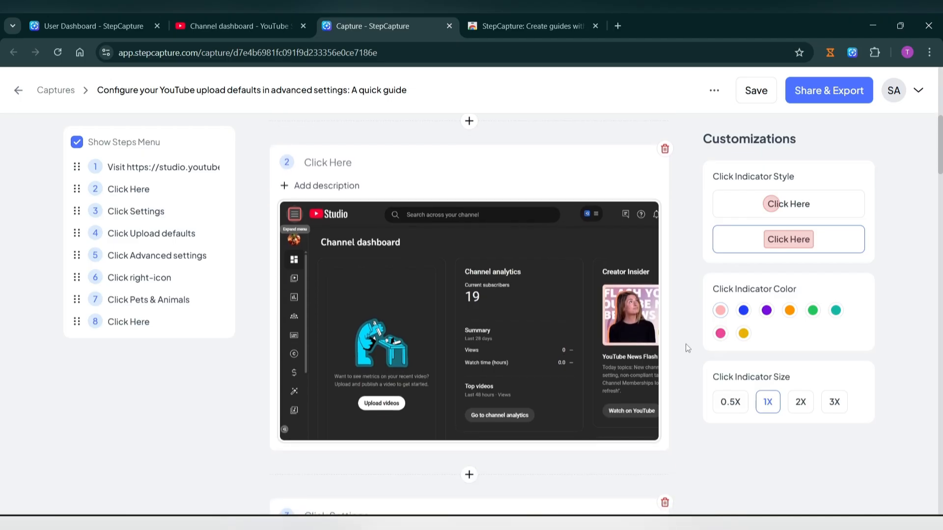
pyautogui.scroll(1, 688, 336)
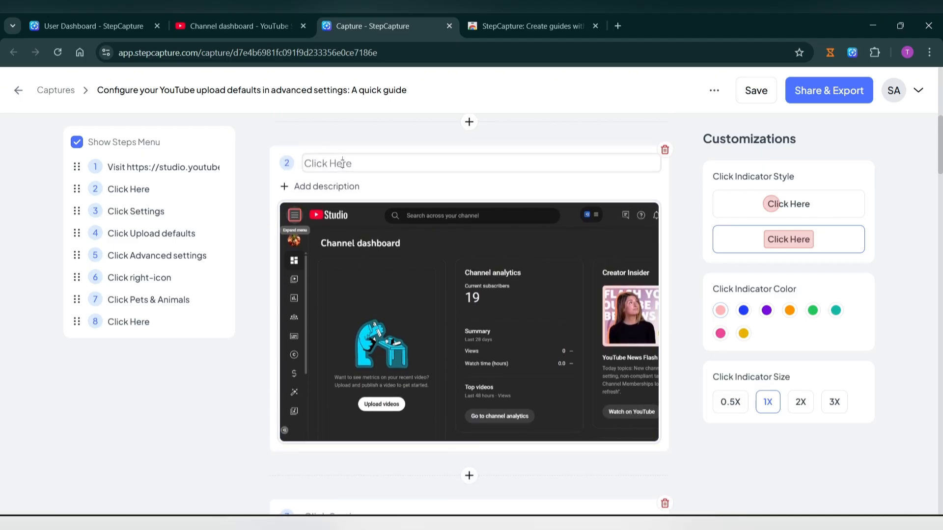
pyautogui.press('BackSpace')
pyautogui.press('BackSpace')
pyautogui.press('BackSpace')
pyautogui.press('BackSpace')
pyautogui.write('on Hamb')
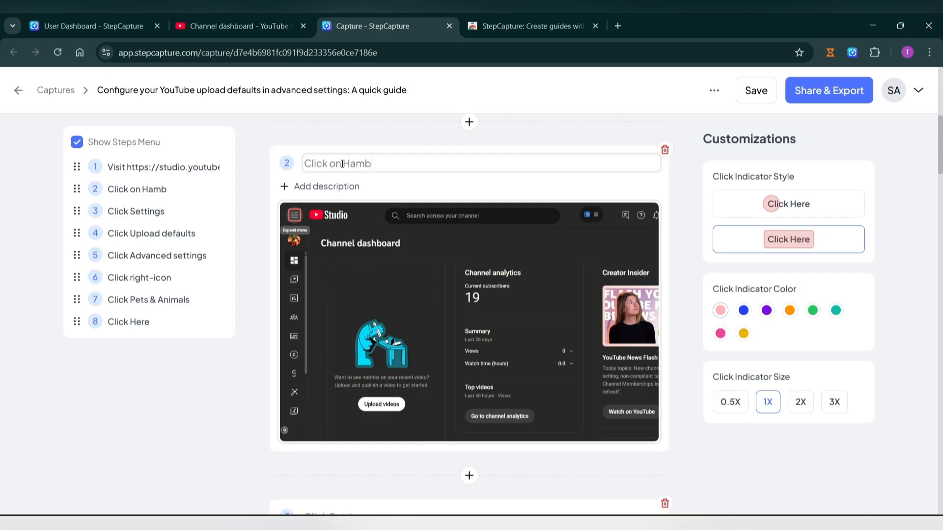
pyautogui.write('urger Menu')
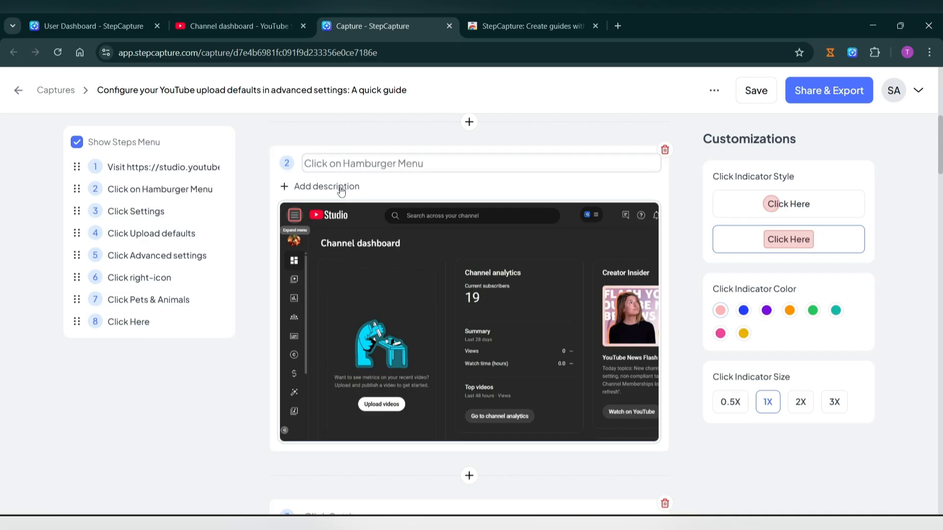
# Zoom in two levels on the step 2 screenshot, keeping the highlighted menu icon in view.
pyautogui.moveTo(379, 314); pyautogui.dragTo(425, 357)
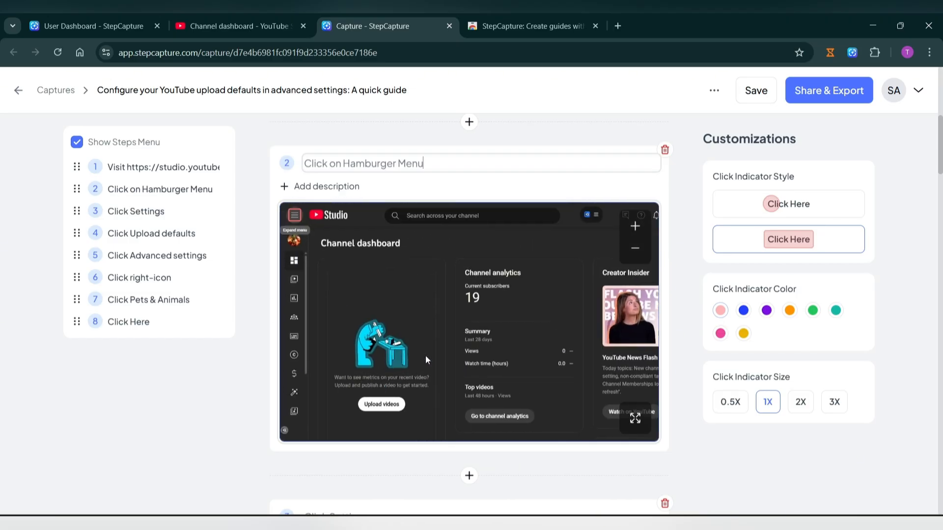
pyautogui.click(635, 226)
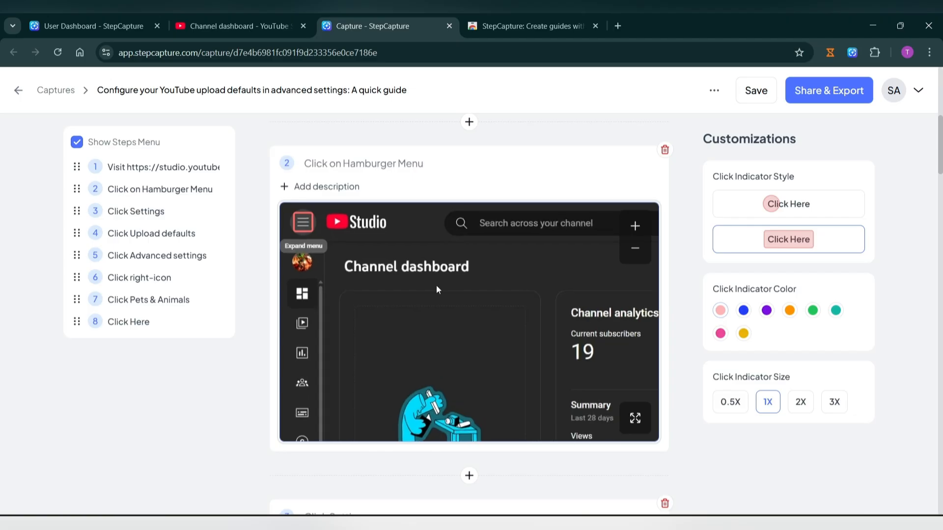
pyautogui.click(635, 226)
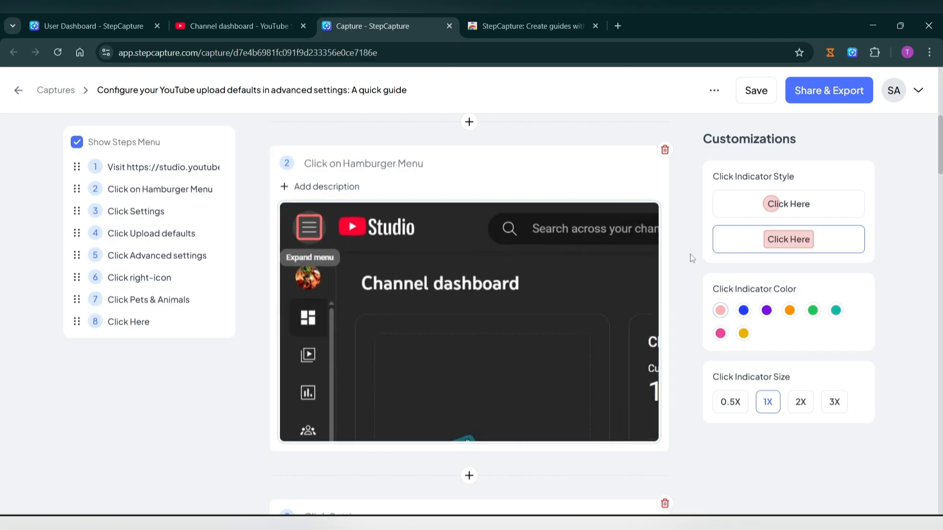
# Replace the title of step 6, about the category field, with "Open Dropdown Menu".
pyautogui.scroll(-5, 691, 255)
pyautogui.scroll(-3, 690, 256)
pyautogui.scroll(1, 689, 285)
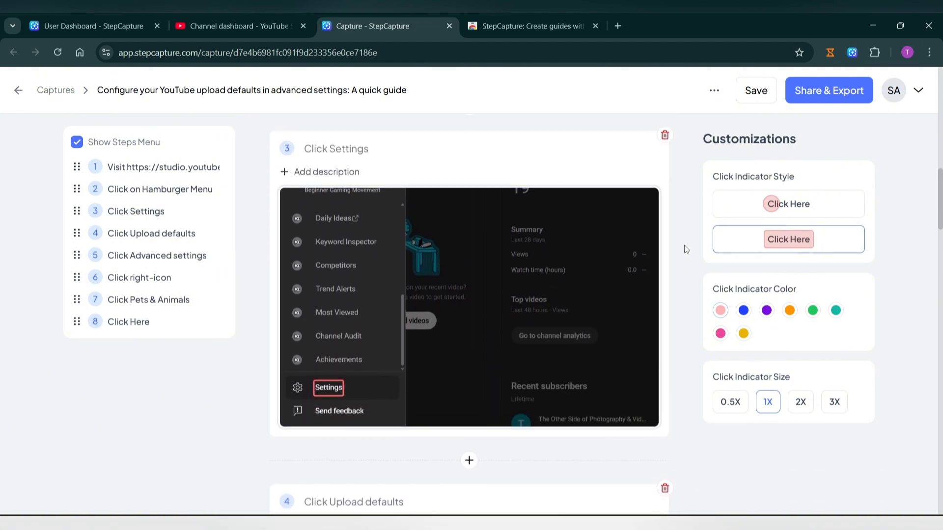
pyautogui.scroll(-6, 690, 261)
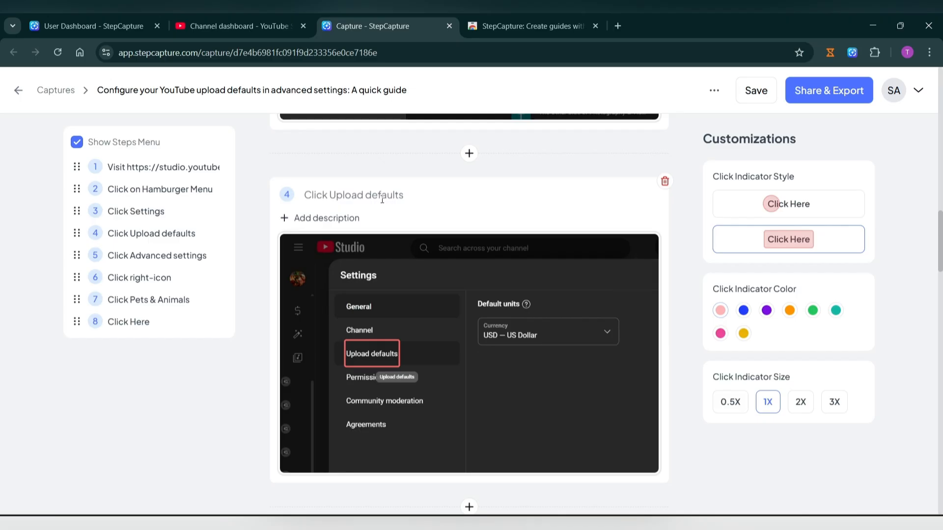
pyautogui.scroll(-6, 682, 250)
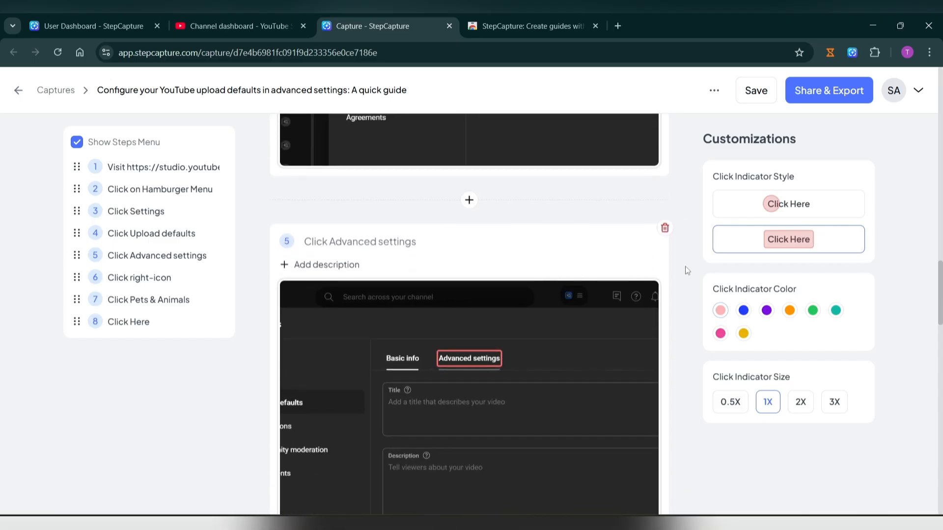
pyautogui.scroll(-1, 687, 266)
pyautogui.scroll(-8, 690, 266)
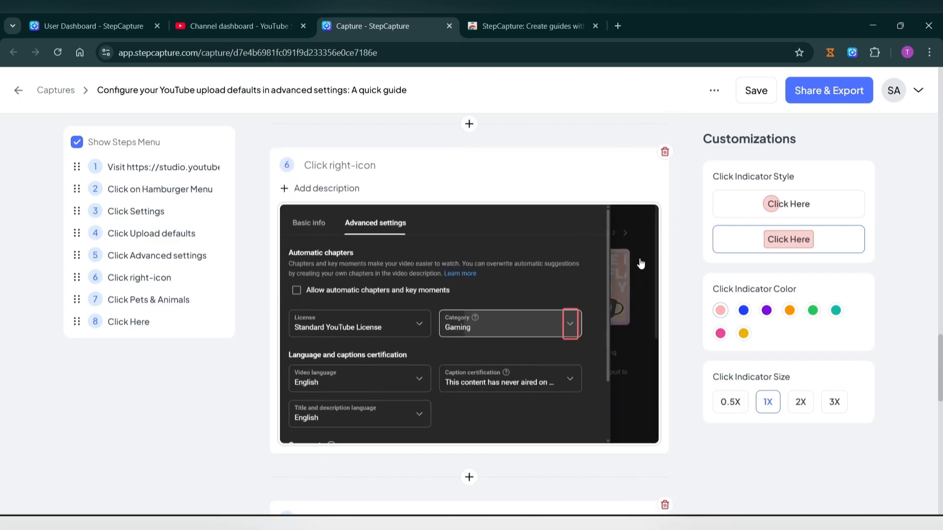
pyautogui.click(393, 166)
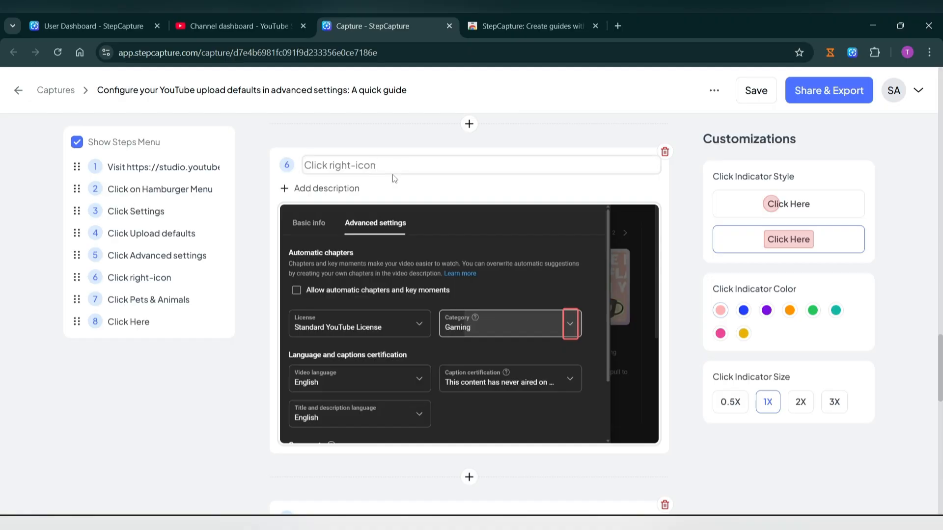
pyautogui.press('BackSpace')
pyautogui.press('BackSpace')
pyautogui.press('BackSpace')
pyautogui.press('BackSpace')
pyautogui.press('BackSpace')
pyautogui.press('BackSpace')
pyautogui.press('BackSpace')
pyautogui.press('BackSpace')
pyautogui.press('BackSpace')
pyautogui.press('BackSpace')
pyautogui.press('BackSpace')
pyautogui.press('BackSpace')
pyautogui.press('BackSpace')
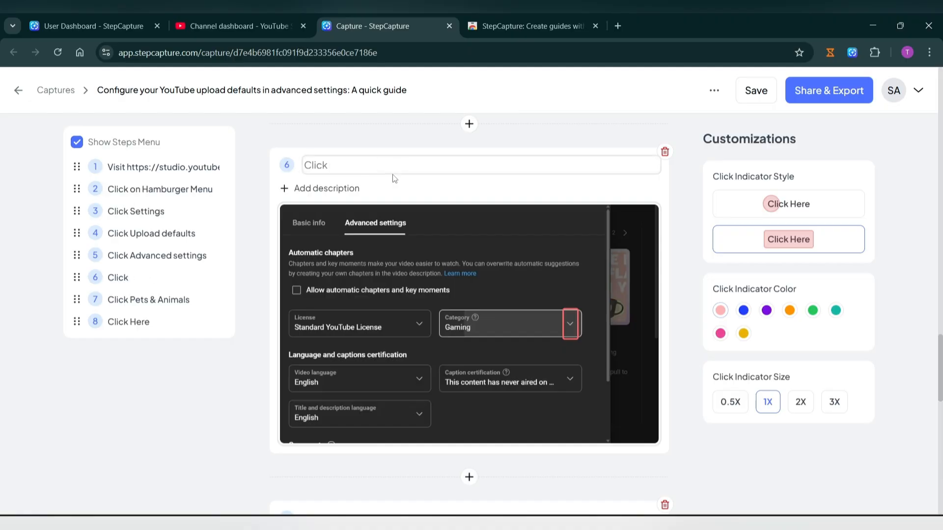
pyautogui.press('BackSpace')
pyautogui.press('BackSpace')
pyautogui.press('BackSpace')
pyautogui.write('Open Dropdown Menu')
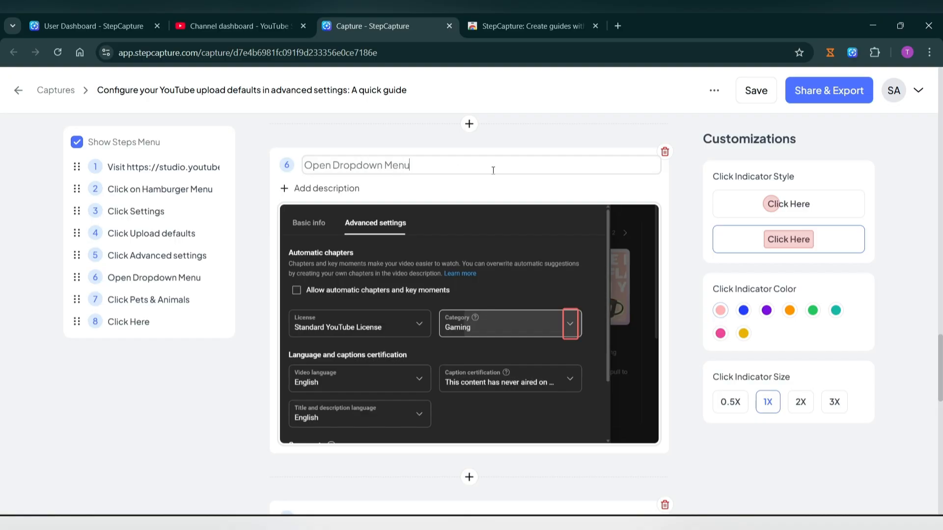
pyautogui.click(689, 182)
# Replace the title of step 7, about the category choice, with "Select Category".
pyautogui.scroll(-7, 678, 232)
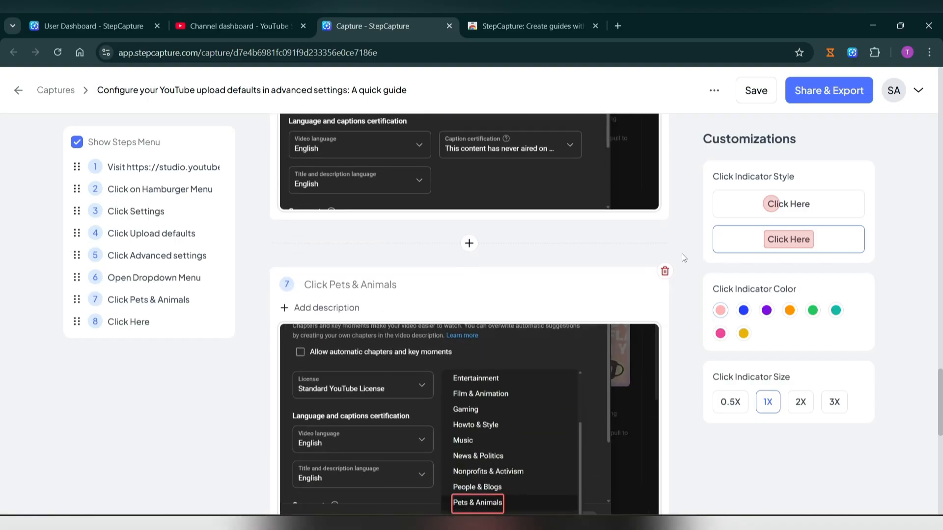
pyautogui.click(428, 150)
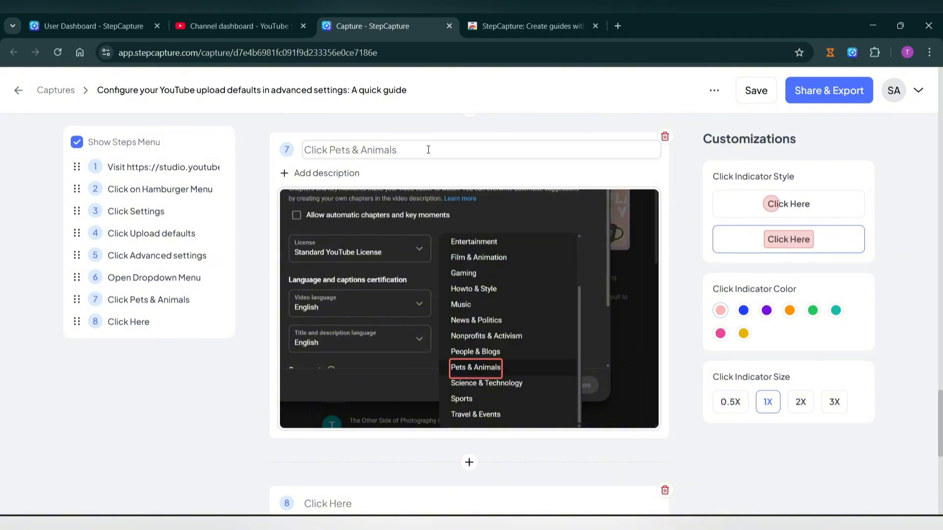
pyautogui.press('BackSpace')
pyautogui.press('BackSpace')
pyautogui.press('BackSpace')
pyautogui.press('BackSpace')
pyautogui.press('BackSpace')
pyautogui.press('BackSpace')
pyautogui.press('BackSpace')
pyautogui.press('BackSpace')
pyautogui.press('BackSpace')
pyautogui.press('BackSpace')
pyautogui.press('BackSpace')
pyautogui.press('BackSpace')
pyautogui.press('BackSpace')
pyautogui.press('BackSpace')
pyautogui.press('BackSpace')
pyautogui.press('BackSpace')
pyautogui.press('BackSpace')
pyautogui.press('BackSpace')
pyautogui.press('BackSpace')
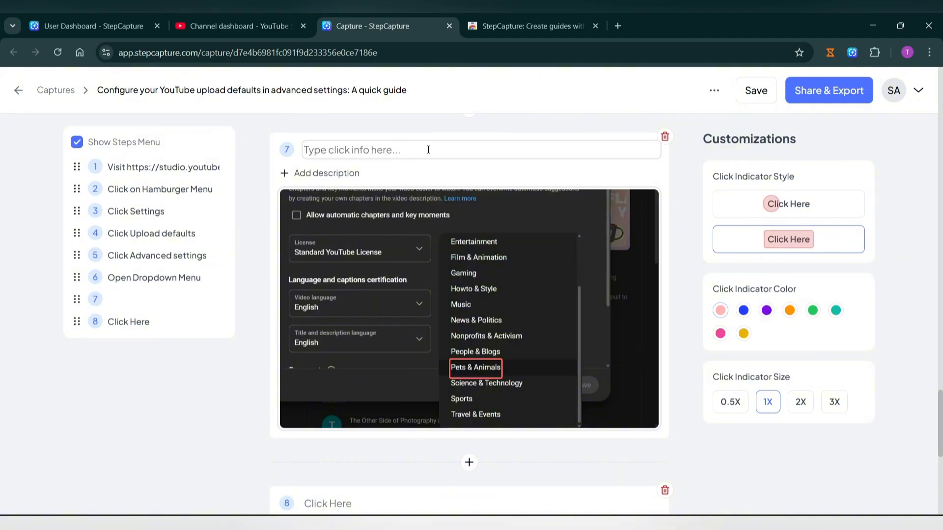
pyautogui.write('Select')
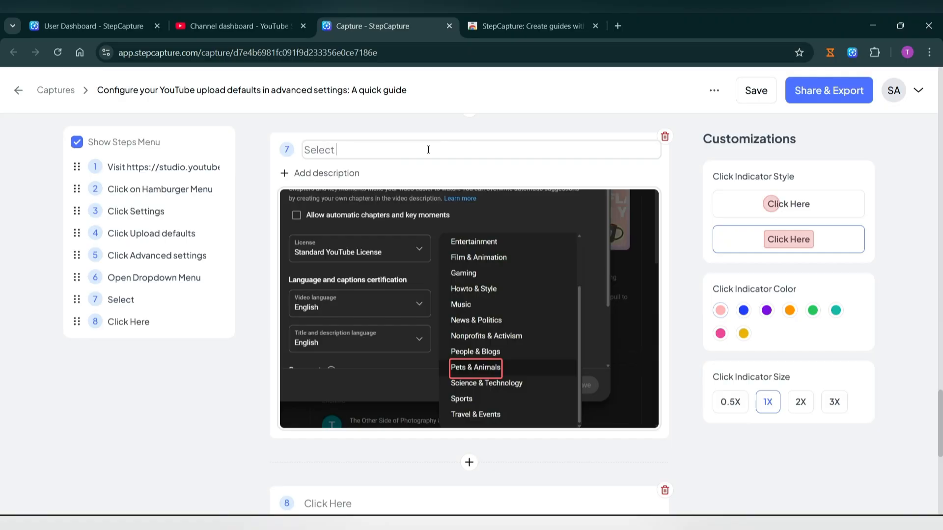
pyautogui.write(' Category')
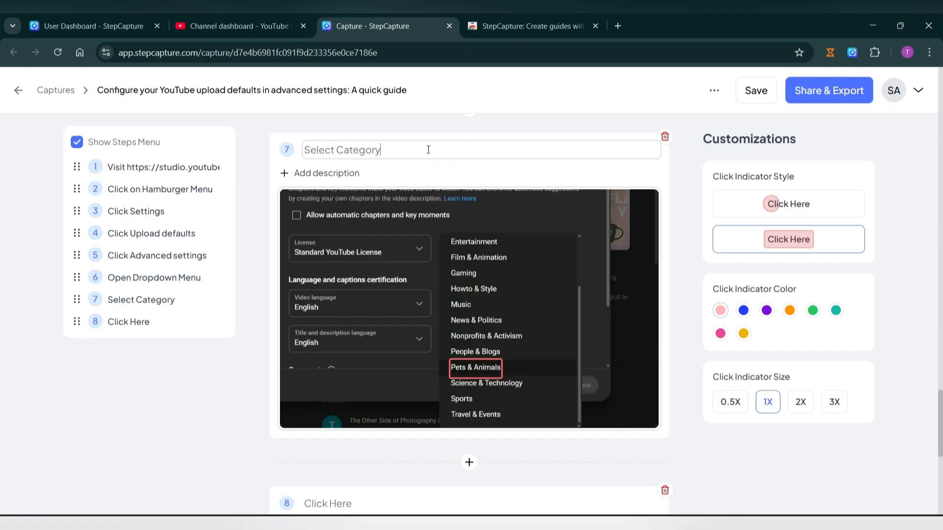
pyautogui.click(682, 190)
# Rename the last step of the guide, step 8, as "Click Save".
pyautogui.scroll(-7, 682, 190)
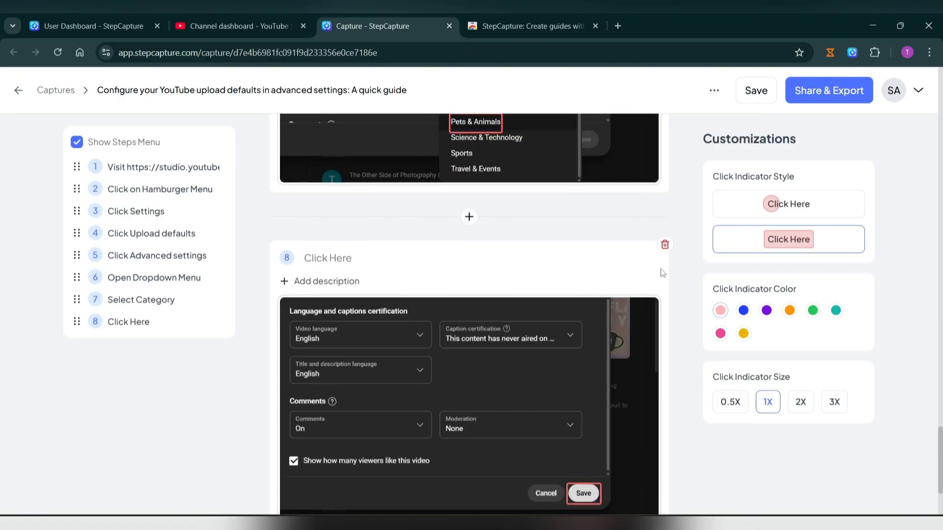
pyautogui.scroll(1, 662, 293)
pyautogui.click(415, 180)
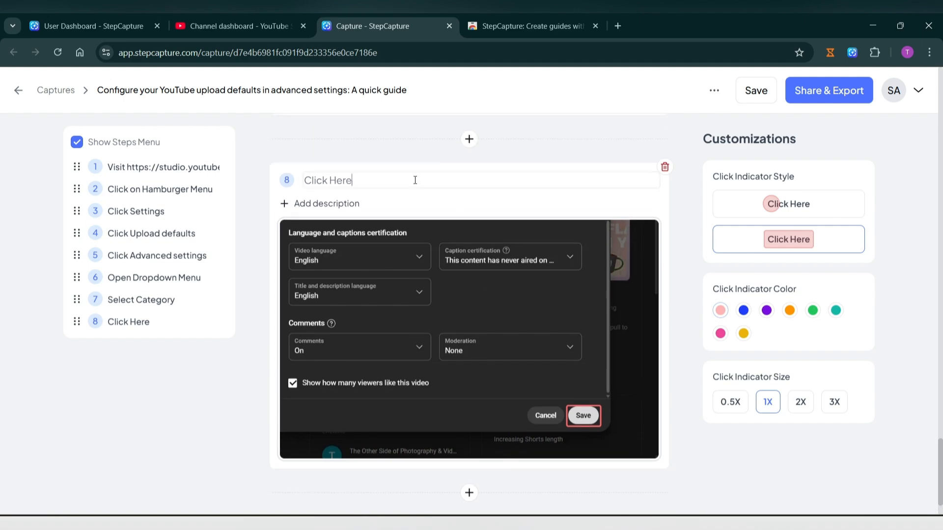
pyautogui.press('BackSpace')
pyautogui.press('BackSpace')
pyautogui.press('BackSpace')
pyautogui.press('BackSpace')
pyautogui.press('BackSpace')
pyautogui.write('Save')
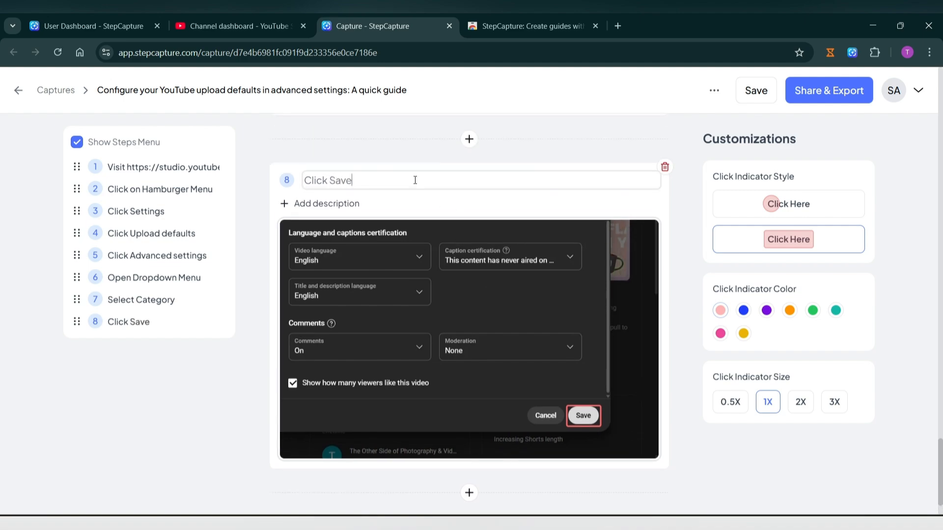
pyautogui.click(673, 203)
# Keep the rectangular click indicator style for the guide and save all edits.
pyautogui.scroll(-2, 694, 231)
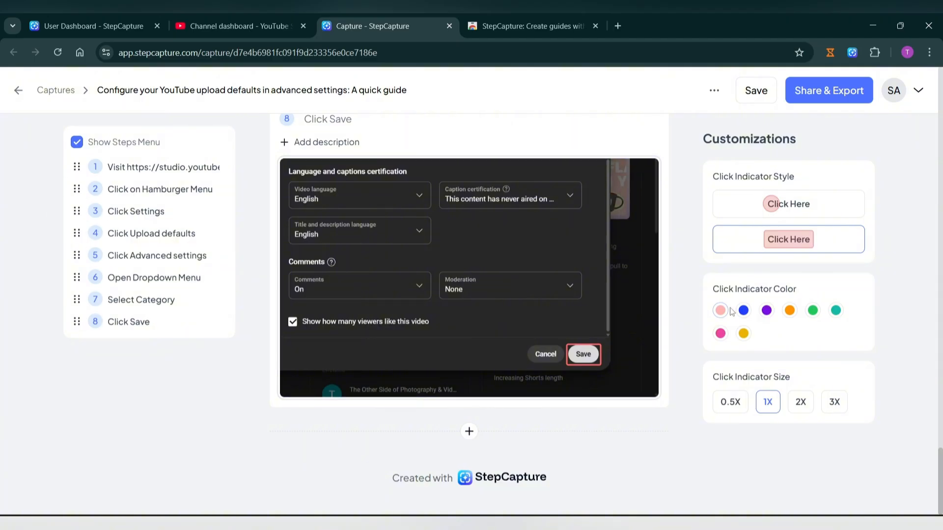
pyautogui.scroll(1, 703, 292)
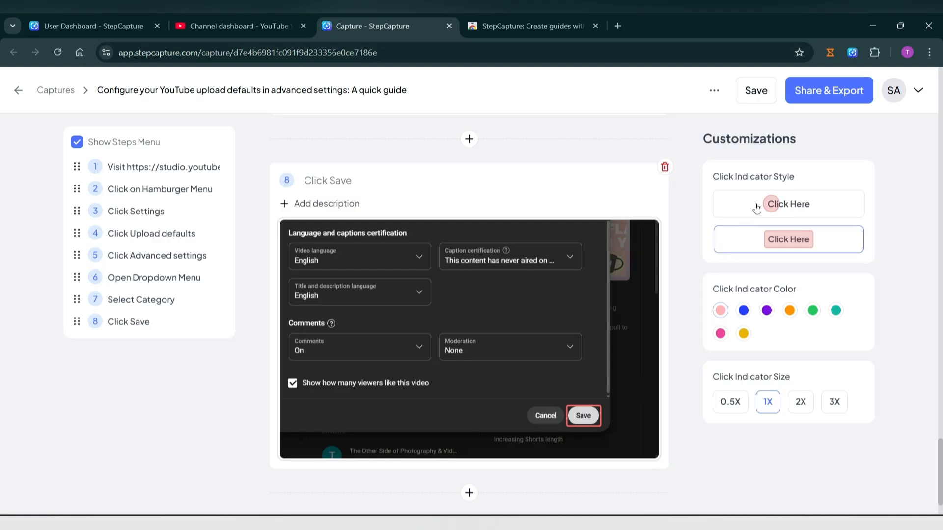
pyautogui.click(803, 234)
pyautogui.click(755, 98)
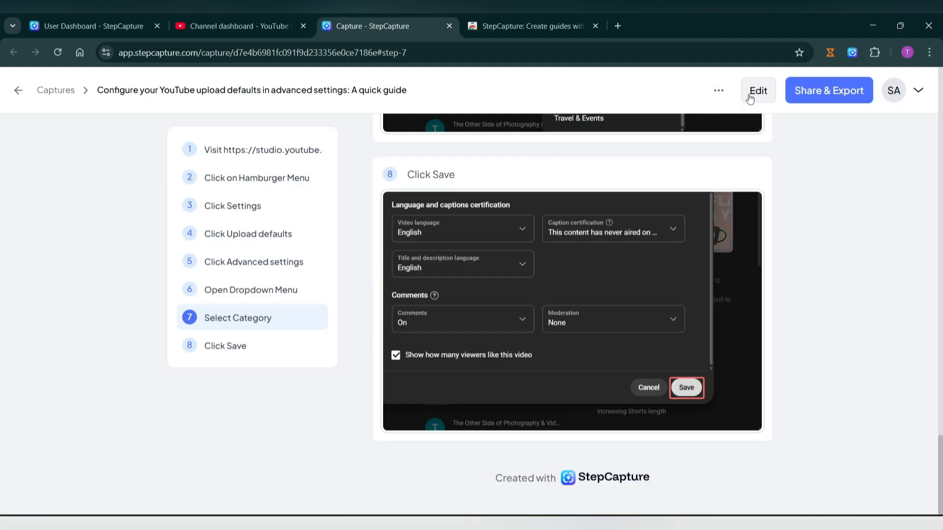
# Review the saved guide back to its beginning, check the recent captures on the user dashboard, and return to the guide.
pyautogui.scroll(20, 814, 207)
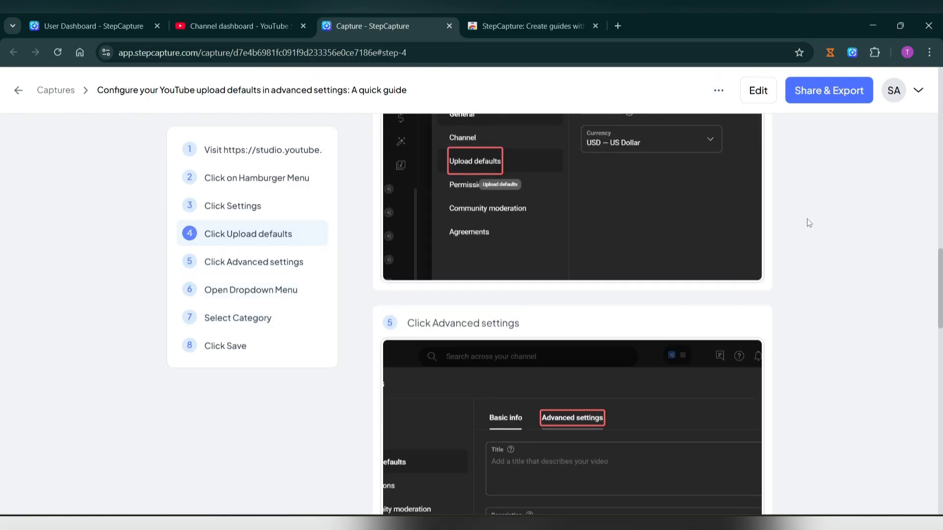
pyautogui.scroll(10, 806, 219)
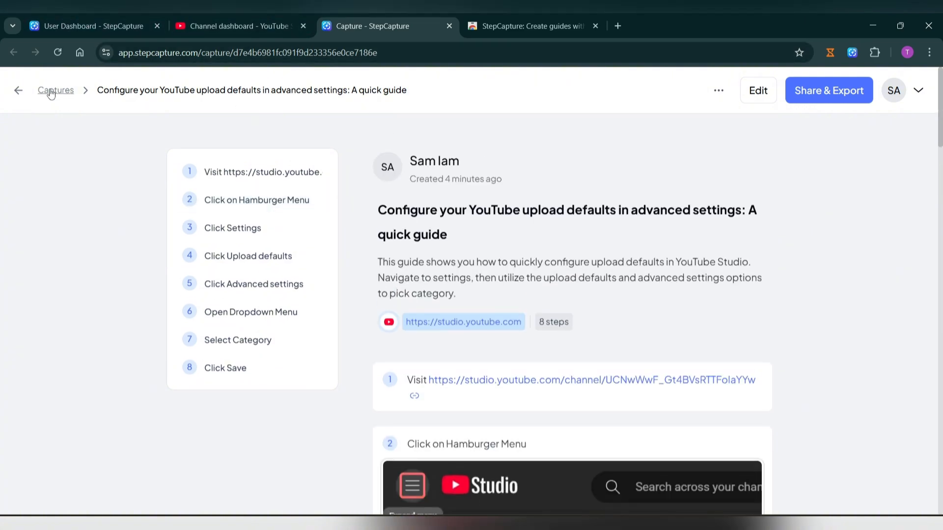
pyautogui.click(86, 25)
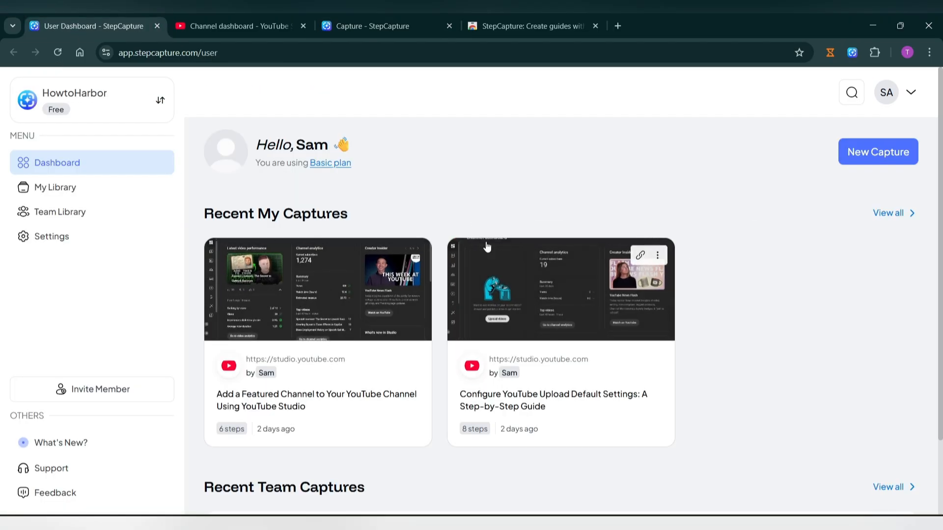
pyautogui.moveTo(193, 211); pyautogui.dragTo(347, 222)
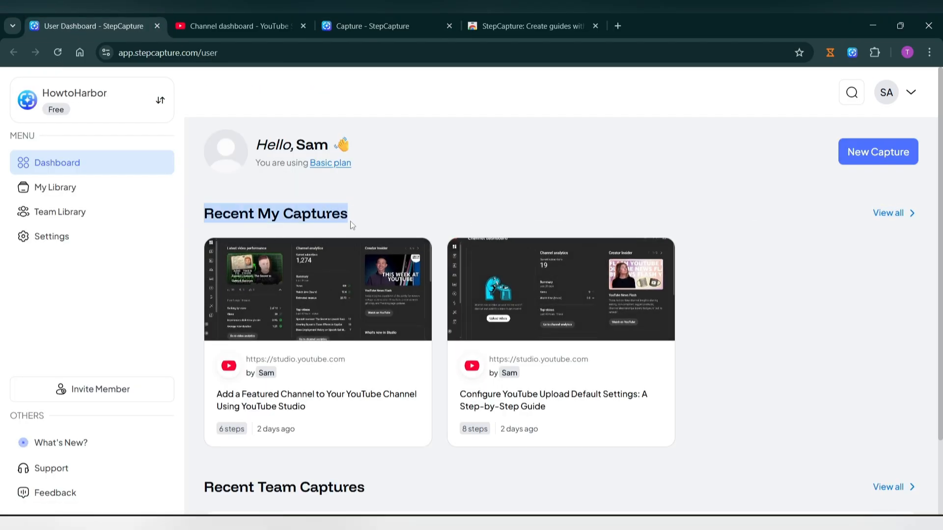
pyautogui.click(393, 26)
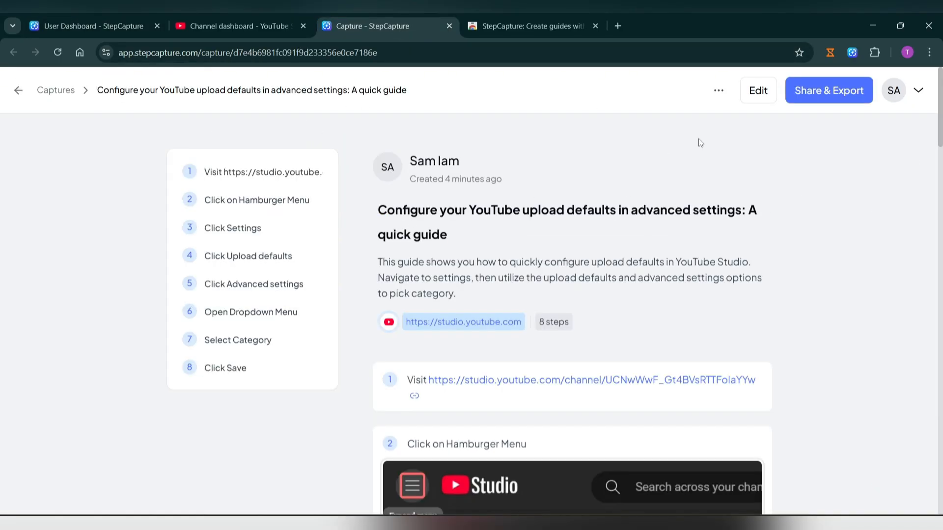
# Copy the guide's share link and enable the password option, leaving the password field empty and unsaved.
pyautogui.click(829, 95)
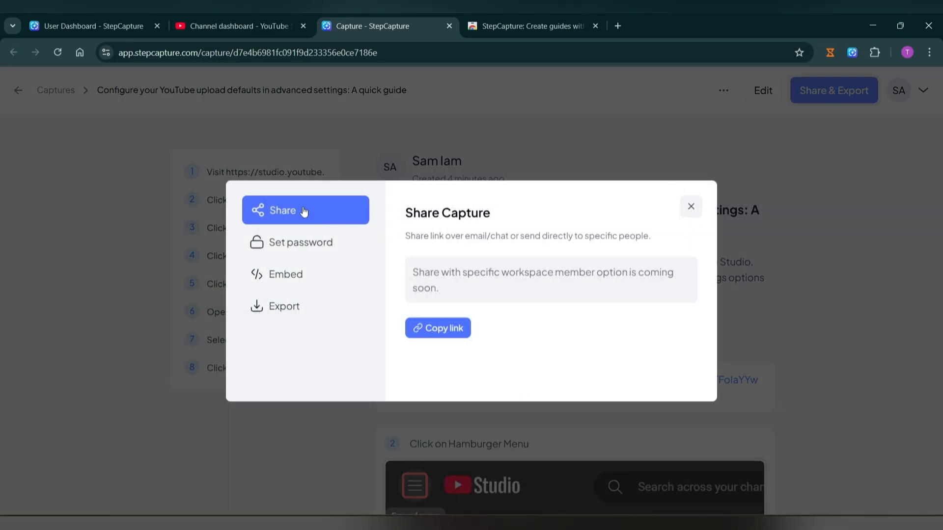
pyautogui.click(447, 328)
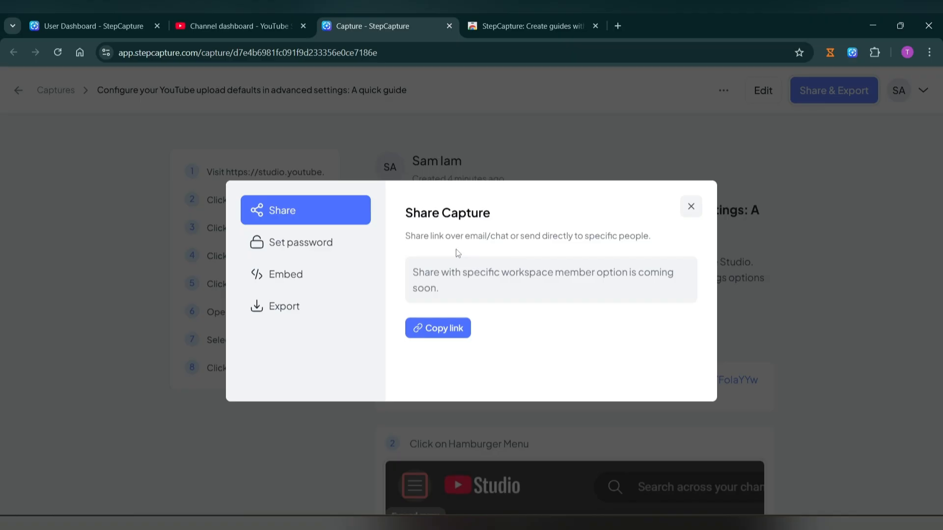
pyautogui.click(319, 242)
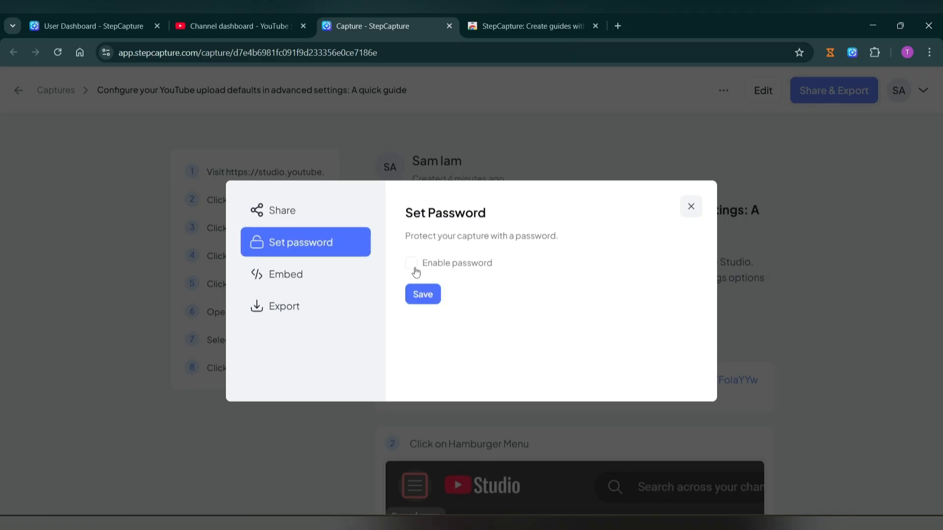
pyautogui.click(411, 263)
pyautogui.click(497, 290)
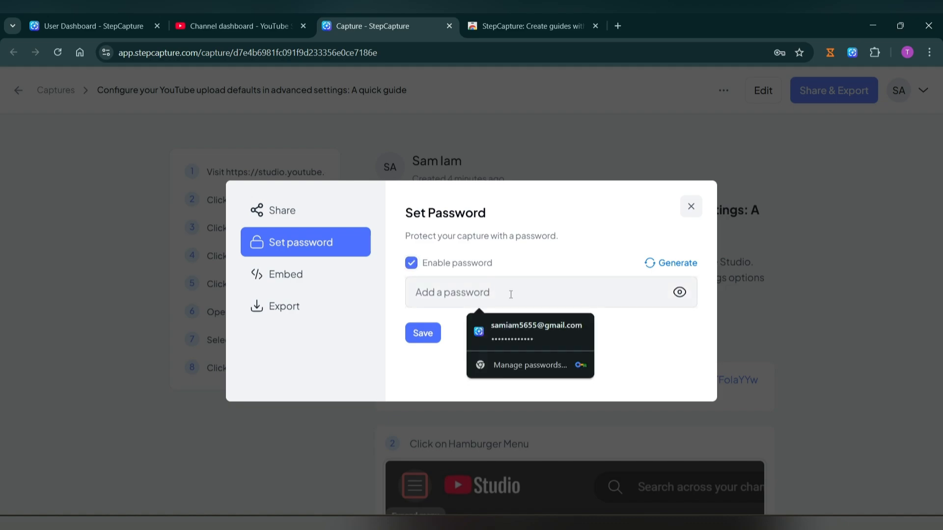
pyautogui.click(634, 346)
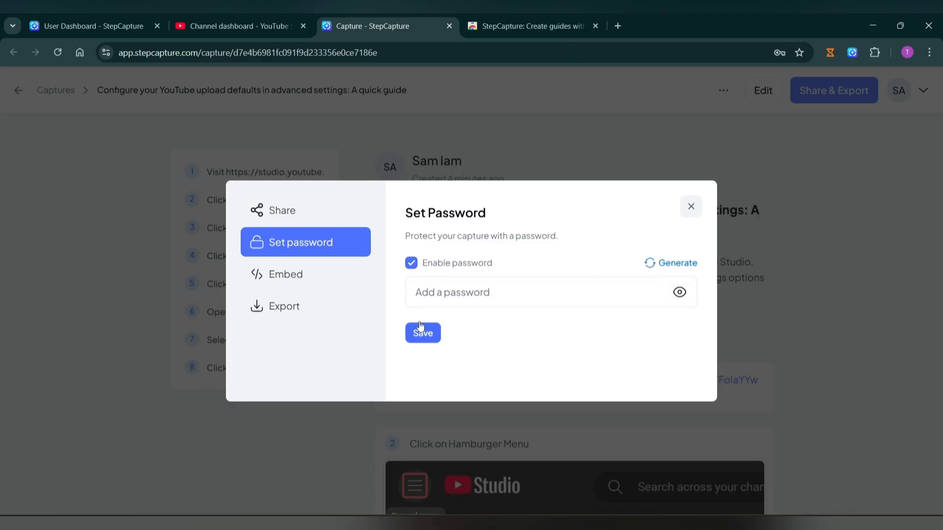
# Preview the guide's embed version in Steps format through to its last step.
pyautogui.click(328, 275)
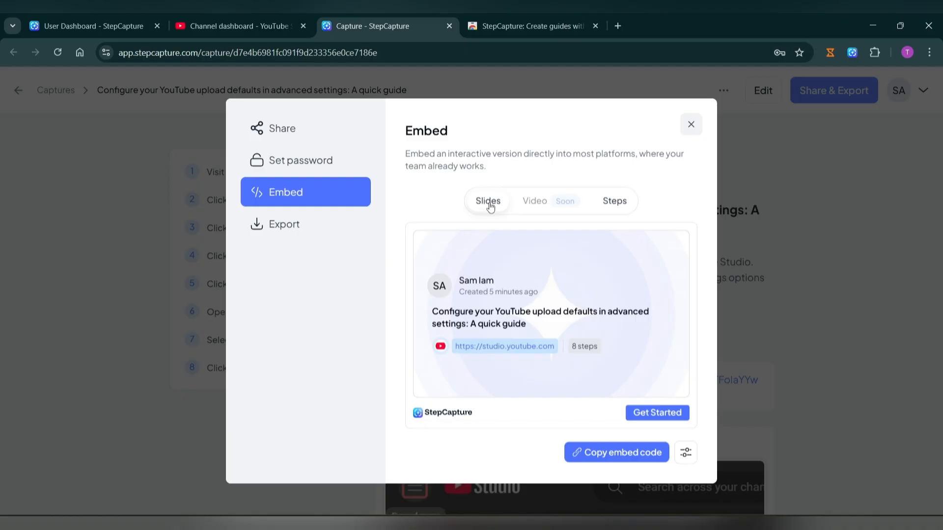
pyautogui.click(611, 204)
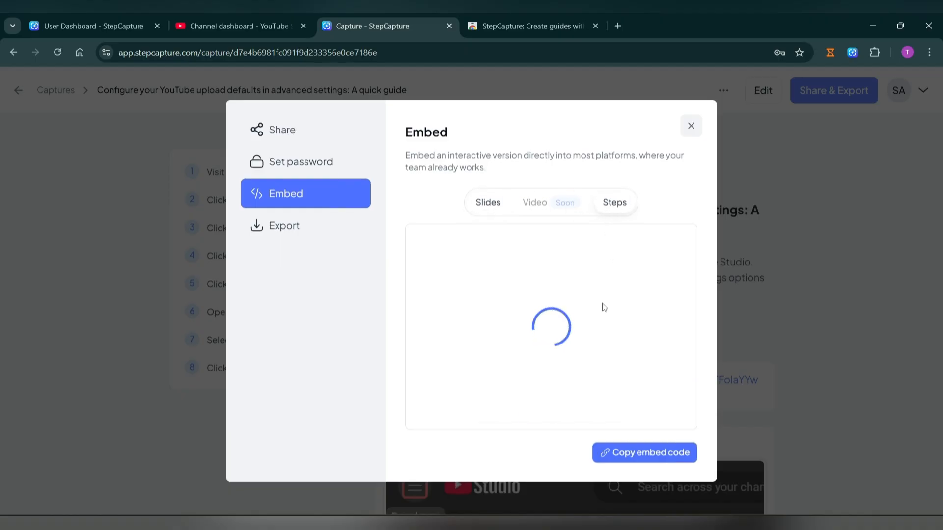
pyautogui.scroll(-5, 536, 308)
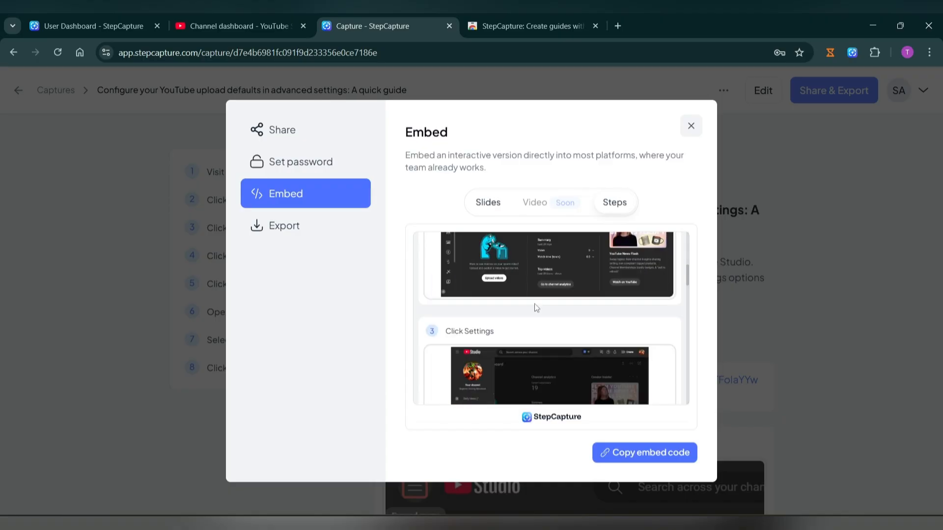
pyautogui.scroll(-10, 535, 311)
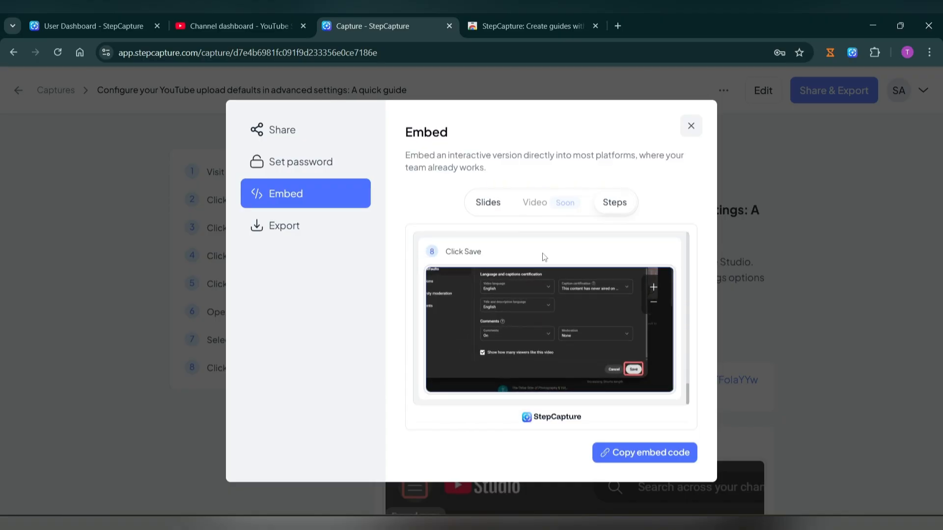
# Preview the embed version in Slides format, starting the slideshow and paging forward through the slides.
pyautogui.click(481, 204)
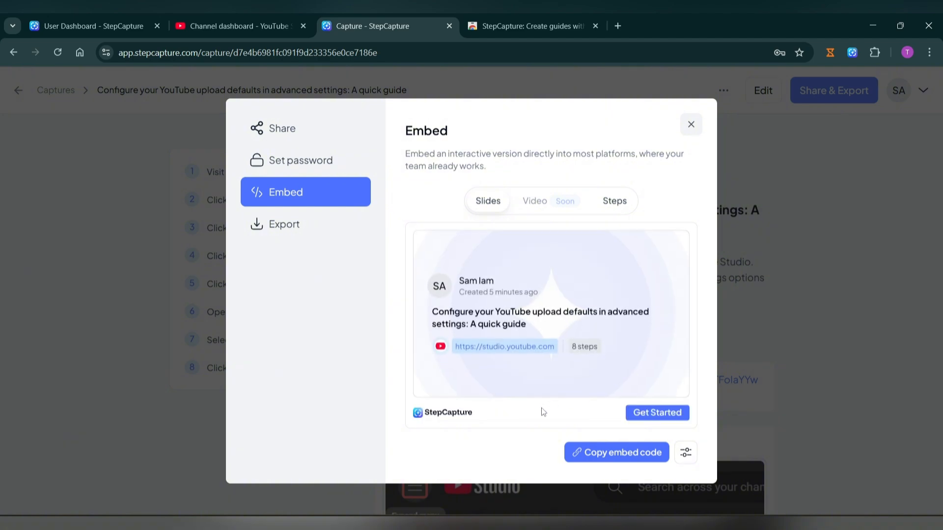
pyautogui.click(668, 414)
pyautogui.click(682, 415)
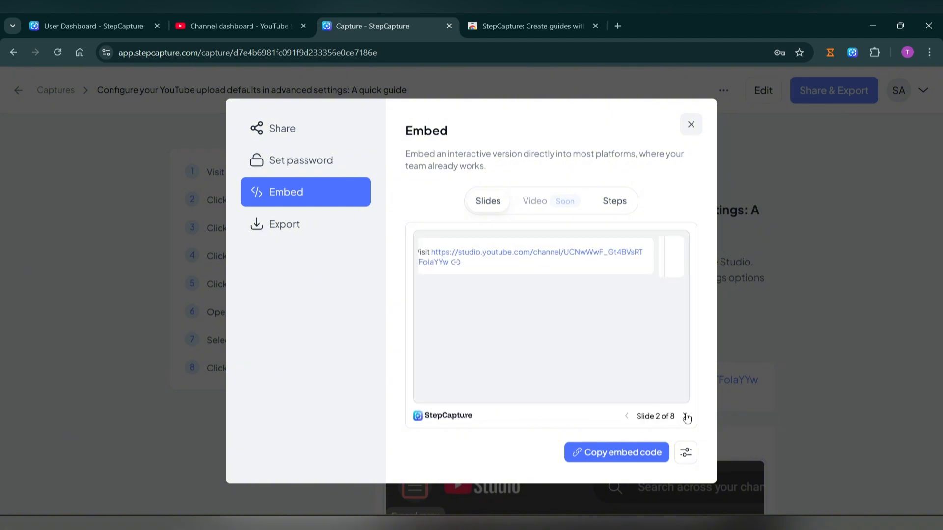
pyautogui.click(684, 416)
pyautogui.click(684, 416)
pyautogui.click(685, 417)
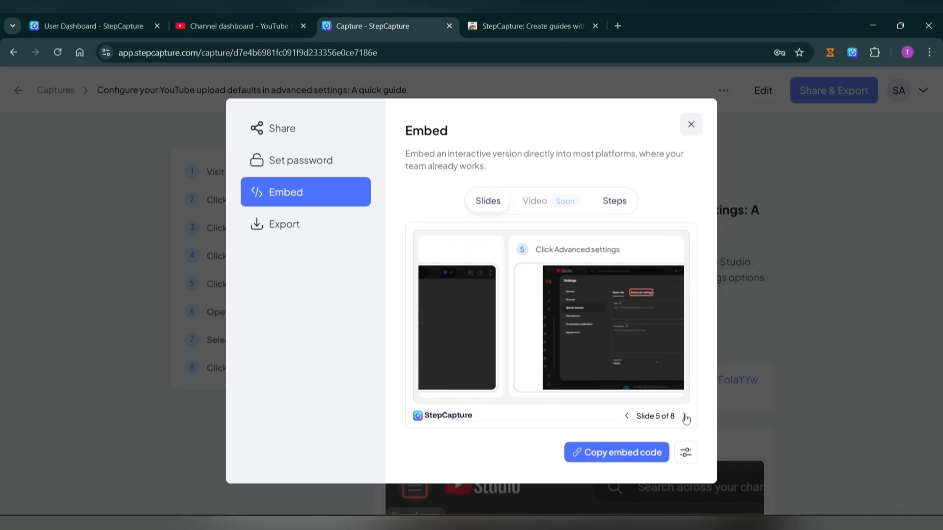
pyautogui.click(685, 416)
pyautogui.click(685, 417)
pyautogui.click(685, 416)
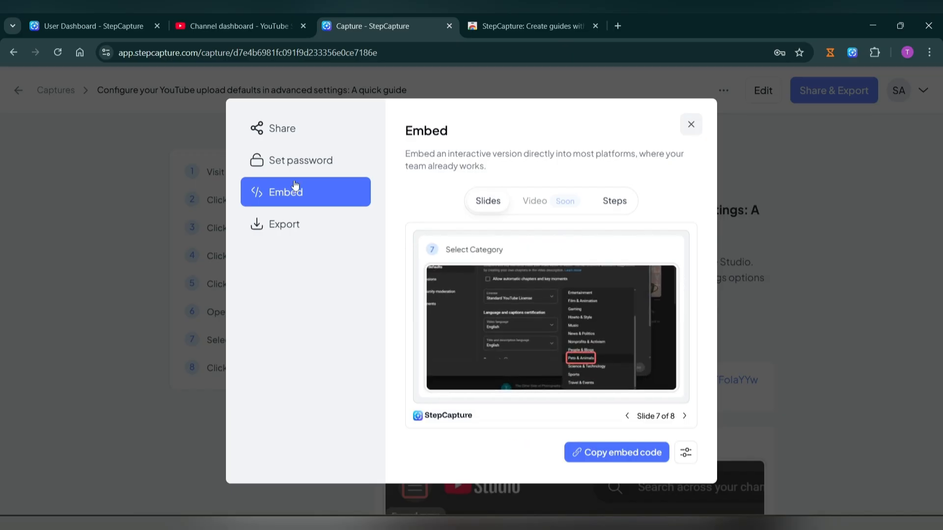
# Check the guide's available export formats and the additional actions offered for the capture.
pyautogui.click(311, 224)
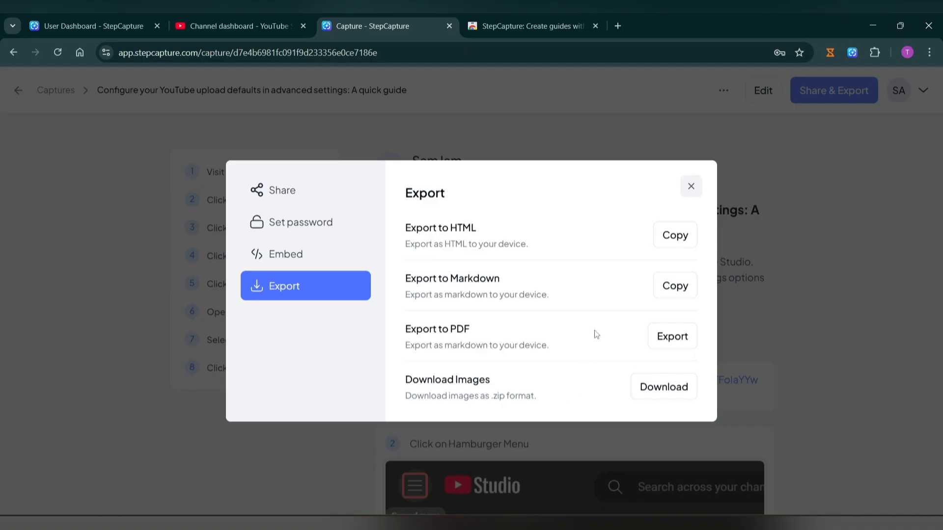
pyautogui.click(691, 188)
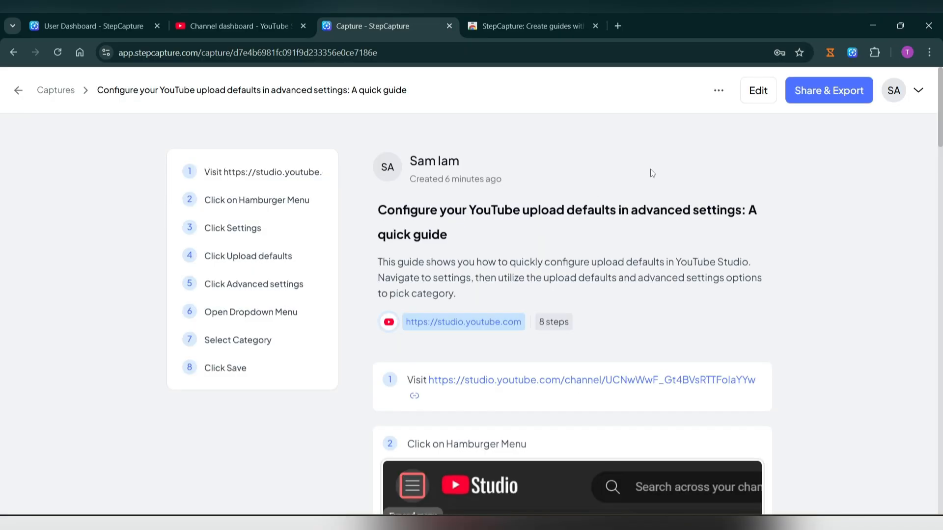
pyautogui.click(719, 92)
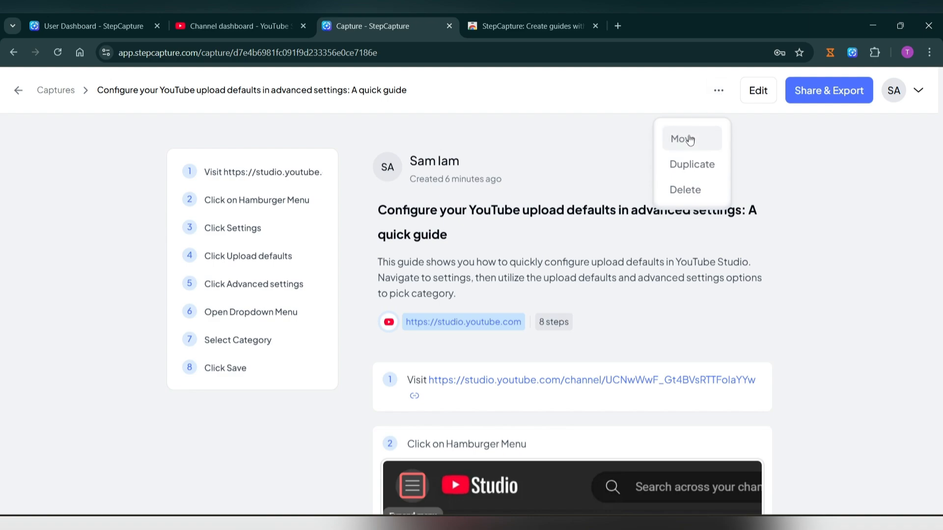